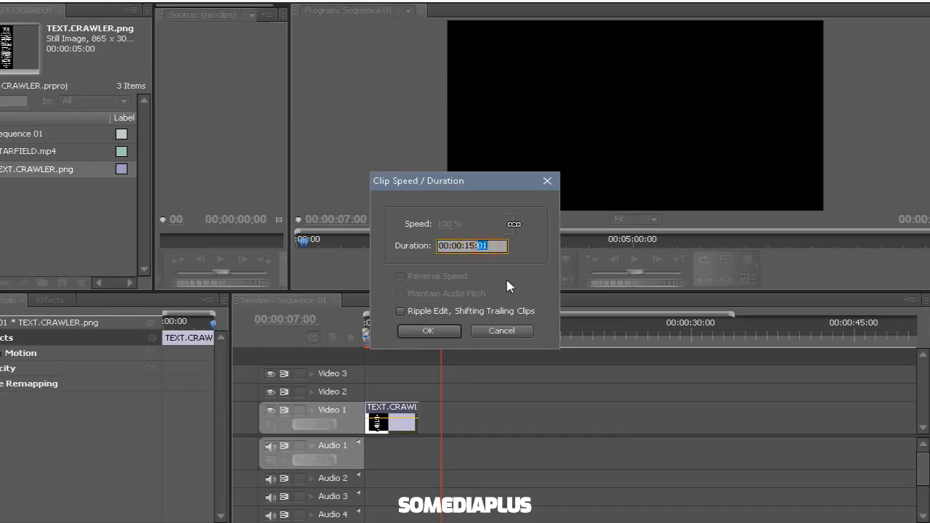
Apply a 15-second duration to the TEXT.CRAWLER.png clip and return the playhead to the sequence start.
left_click(450, 331)
left_click_drag(438, 336, 370, 357)
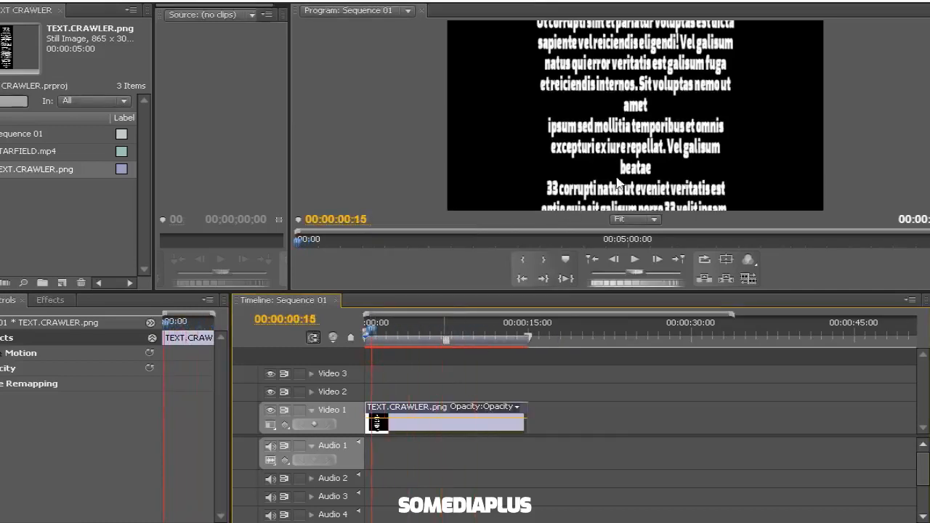
right_click(425, 414)
left_click_drag(374, 335, 340, 338)
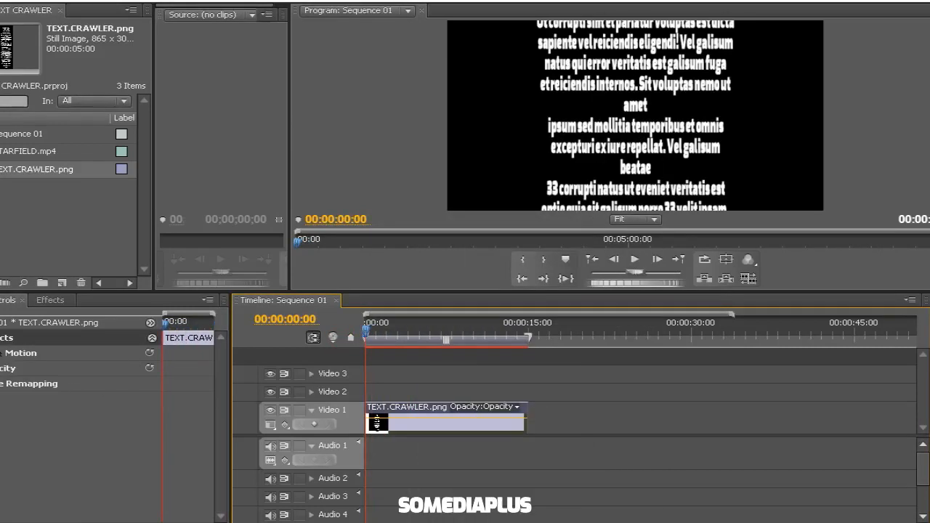
Expand the text clip's Motion settings and set its vertical position to 1500.
left_click(6, 353)
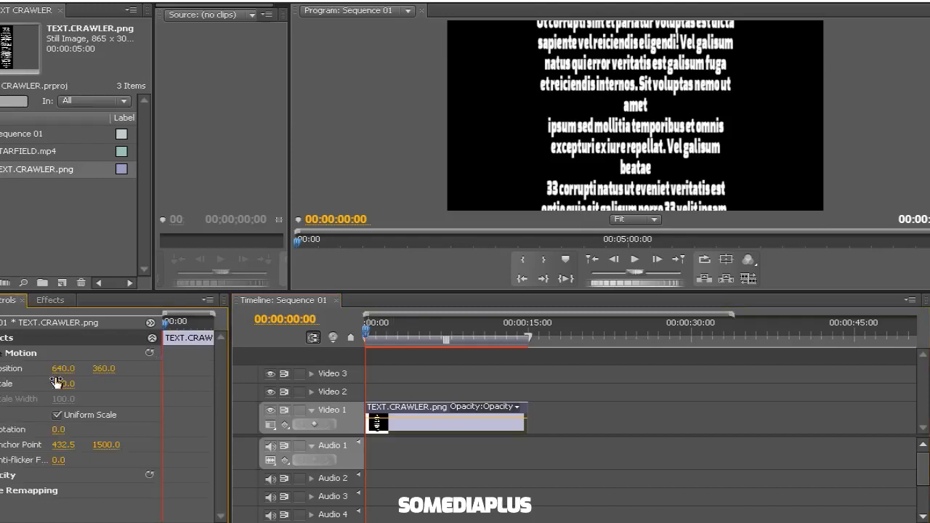
left_click_drag(102, 368, 112, 370)
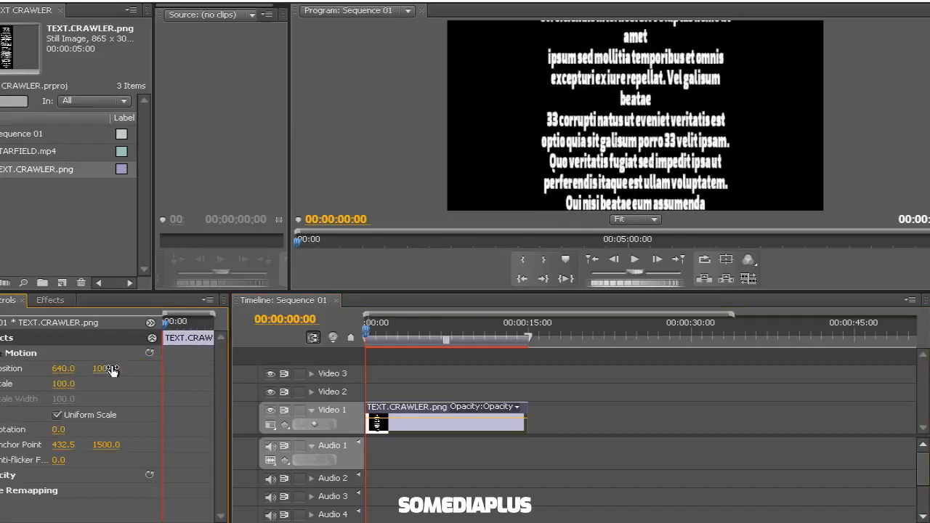
type("0")
left_click(126, 390)
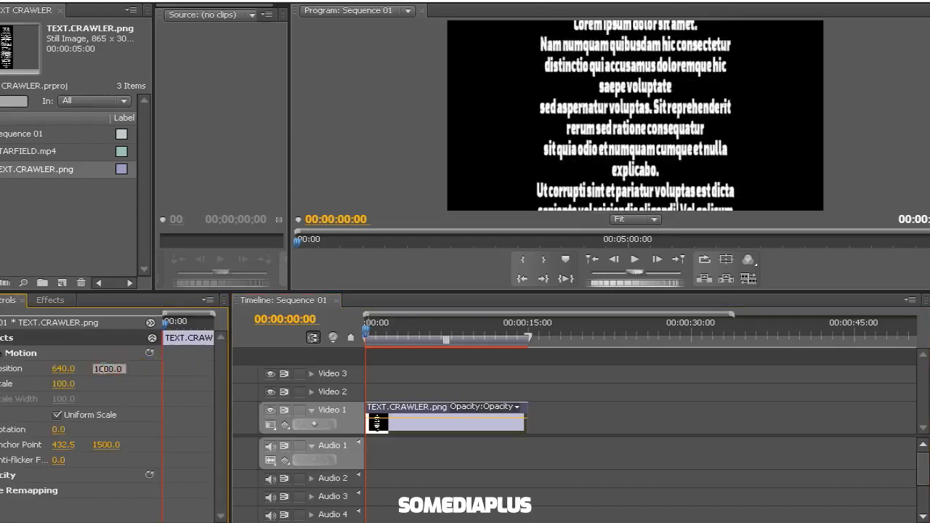
left_click(97, 368)
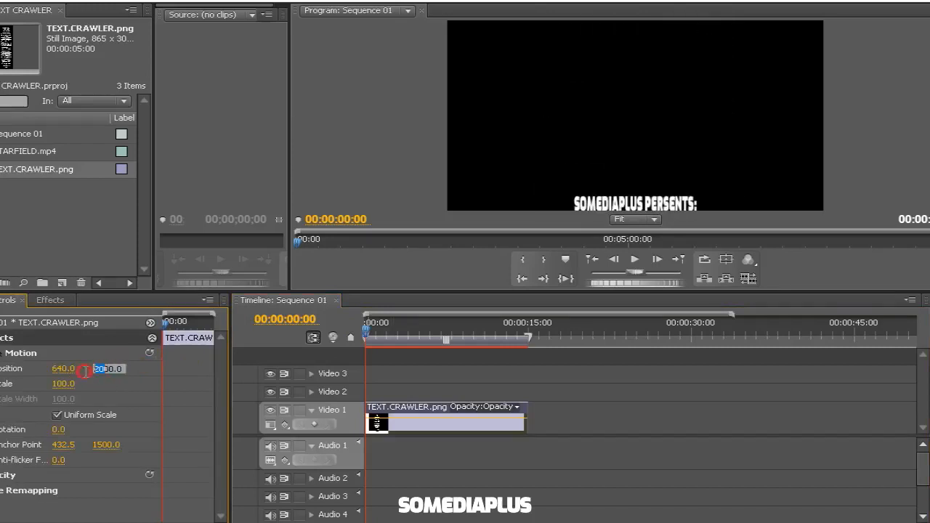
type("1500")
key("Return")
Enable Position keyframing at the sequence start and set the text's vertical position there to 2100.
left_click(102, 369)
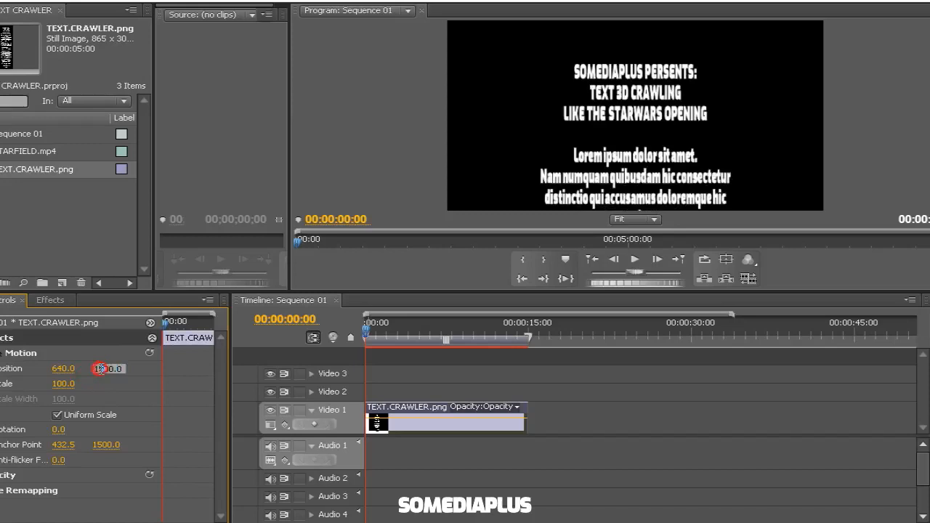
left_click(107, 368)
type("1800")
key("Return")
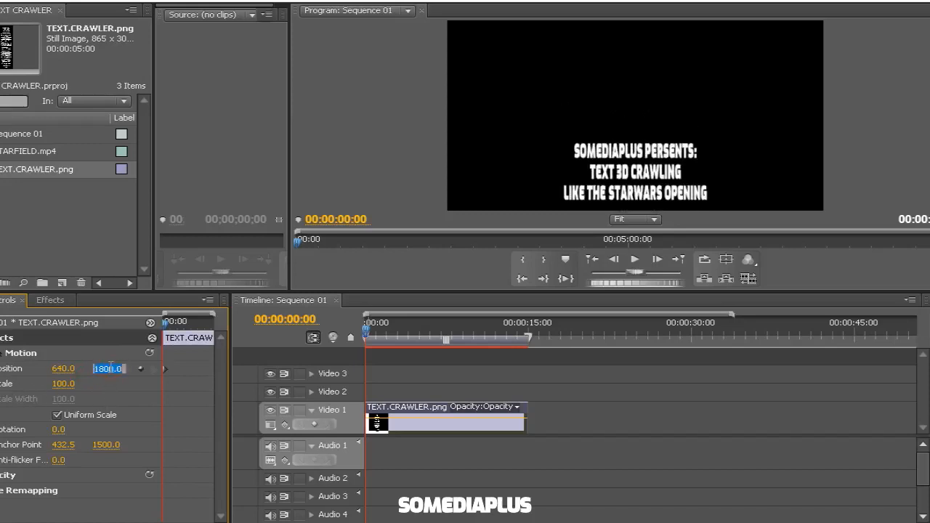
type("1900")
key("Return")
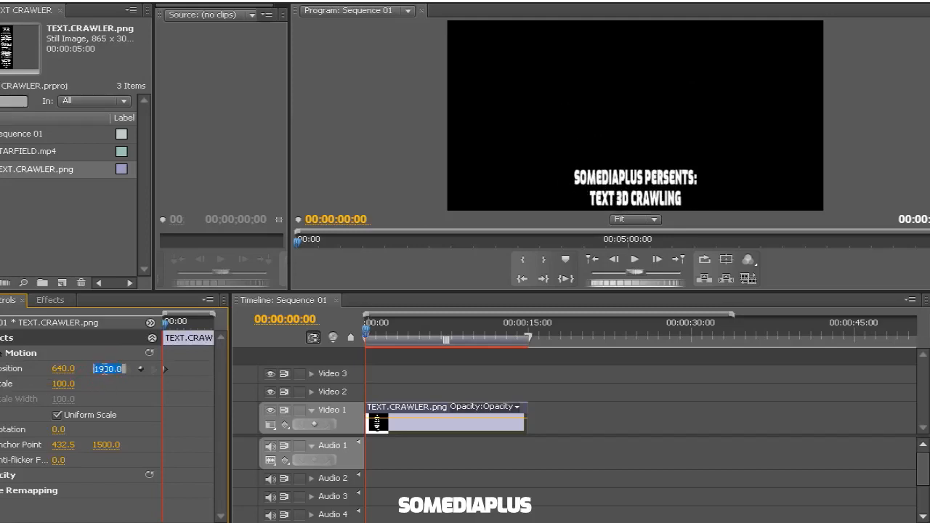
type("0")
key("Return")
left_click(104, 368)
left_click_drag(104, 368, 99, 368)
type("1")
key("Return")
Add a Position keyframe at 00:00:15:00 with a vertical value of 700 and play the crawl from the start.
left_click_drag(369, 329, 517, 357)
left_click_drag(213, 324, 229, 328)
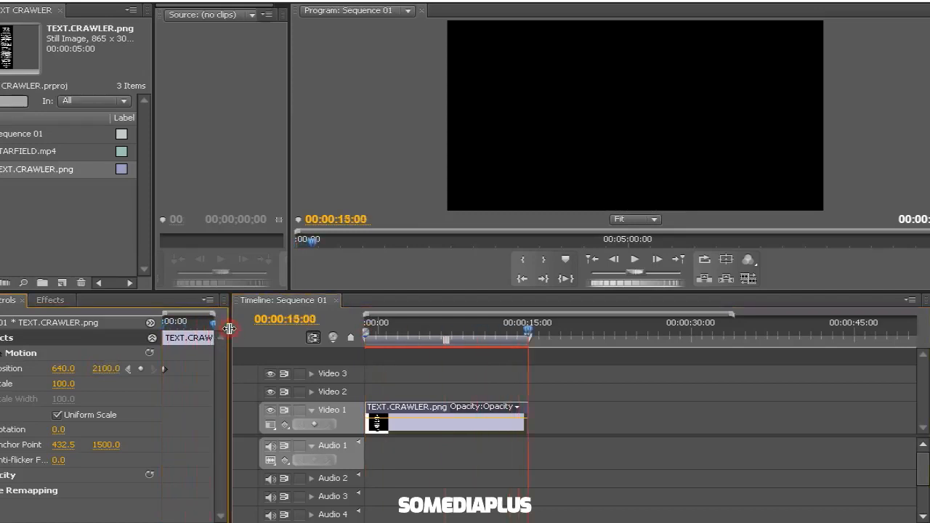
type("0")
key("Return")
left_click(108, 368)
type("1000")
key("Return")
key("Return")
left_click(106, 369)
type("700")
key("Return")
left_click_drag(528, 333, 342, 345)
left_click(635, 260)
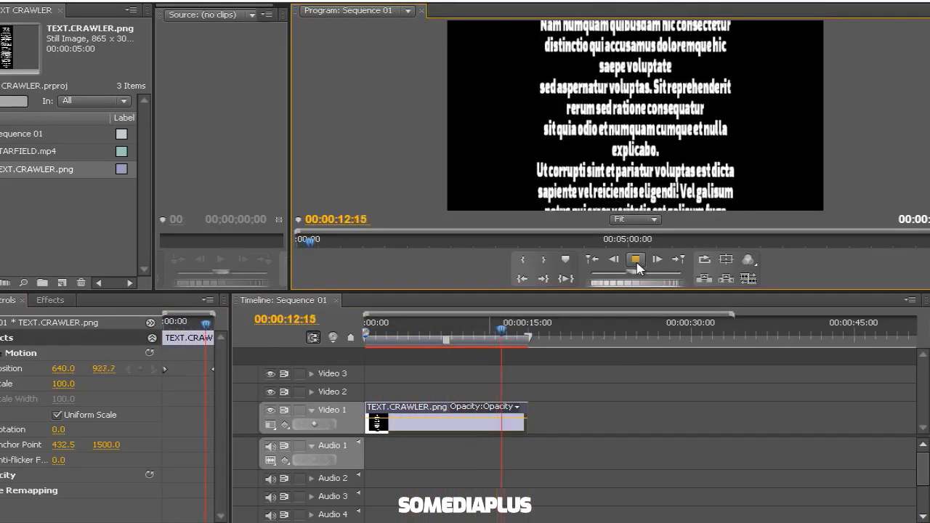
Add a Position keyframe at 00:00:14:24 with the text's vertical position set to -1300.
mouse_move(103, 369)
left_mouse_down()
mouse_move(11, 368)
mouse_move(117, 378)
left_mouse_up()
left_click(100, 370)
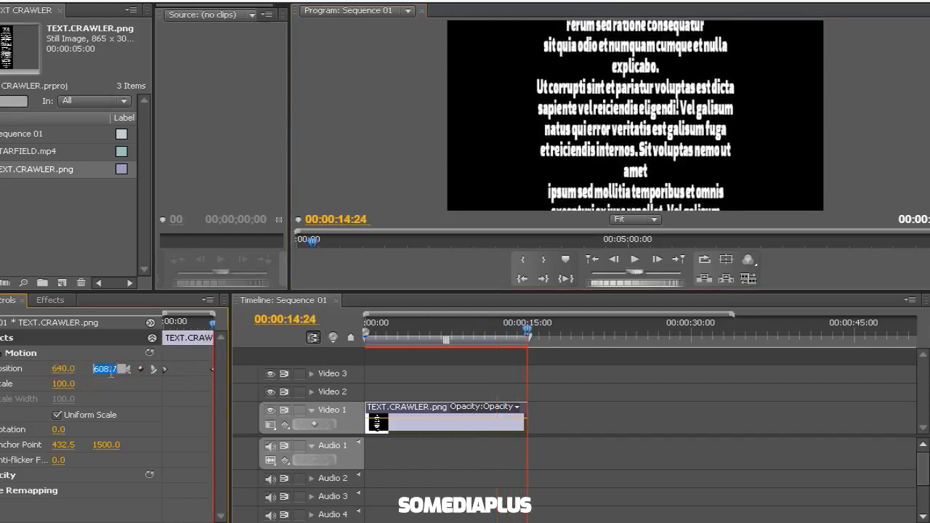
type("0")
key("Return")
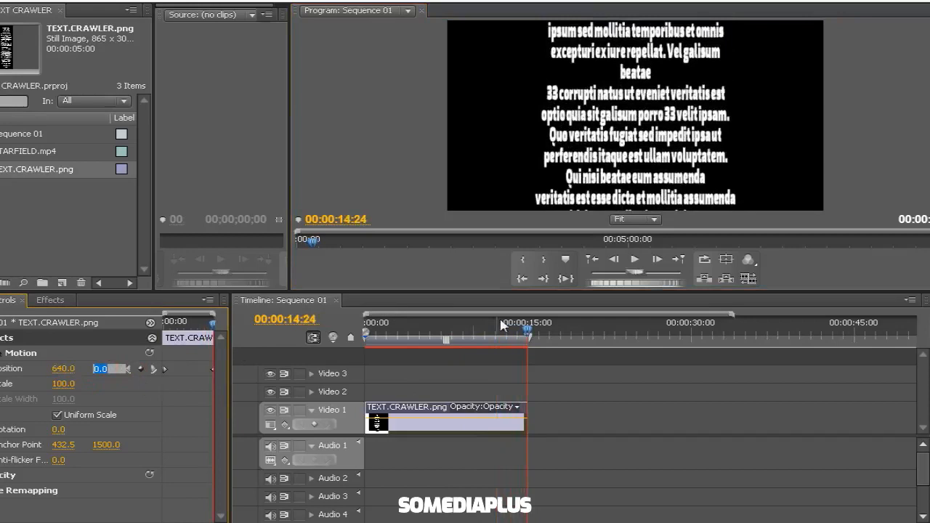
left_click_drag(107, 370, 72, 370)
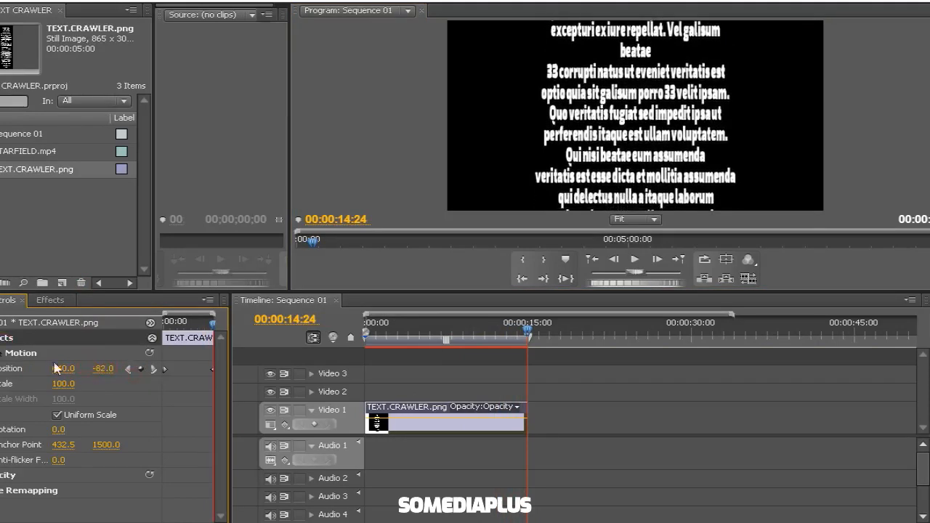
left_click(106, 374)
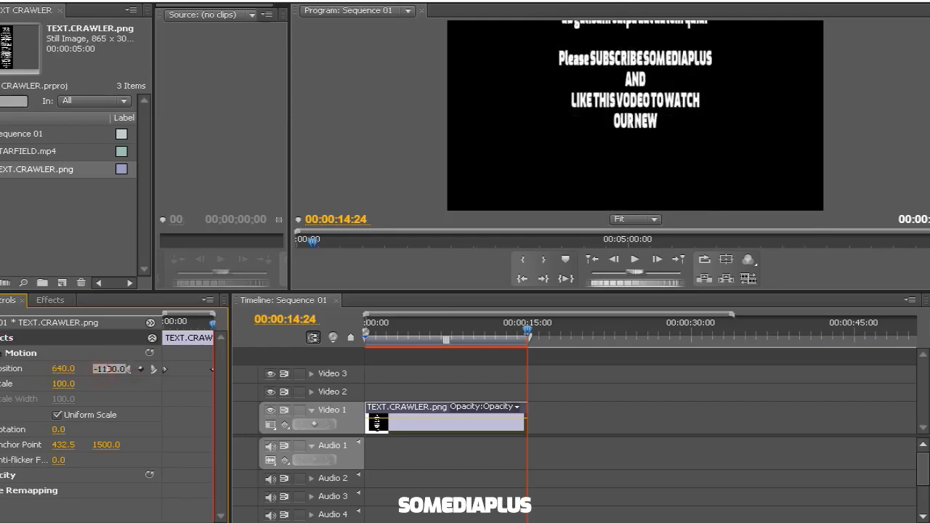
key("Return")
left_click_drag(108, 368, 109, 366)
type("-1100")
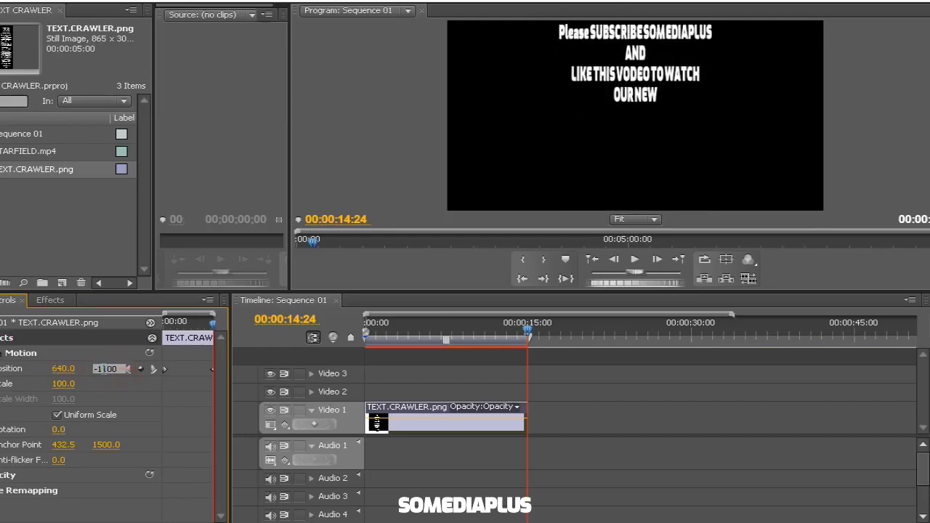
key("Return")
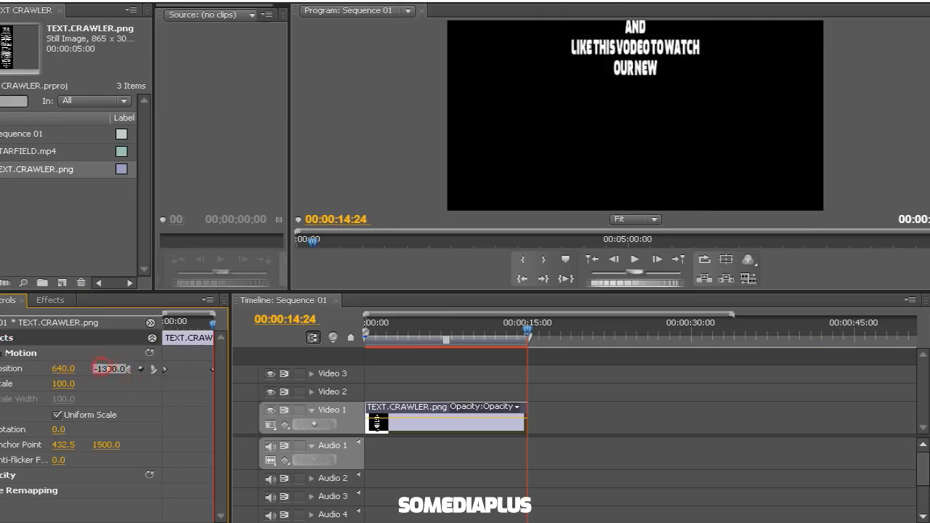
Set the vertical position of the 00:00:14:24 keyframe to -1500.
key("Return")
type("4")
key("Return")
left_click(111, 370)
left_click_drag(108, 368, 102, 369)
type("5")
key("Return")
Play back the text crawl, save the project, and review the closing lines around 00:00:13:05.
left_click_drag(487, 337, 406, 336)
left_click(635, 259)
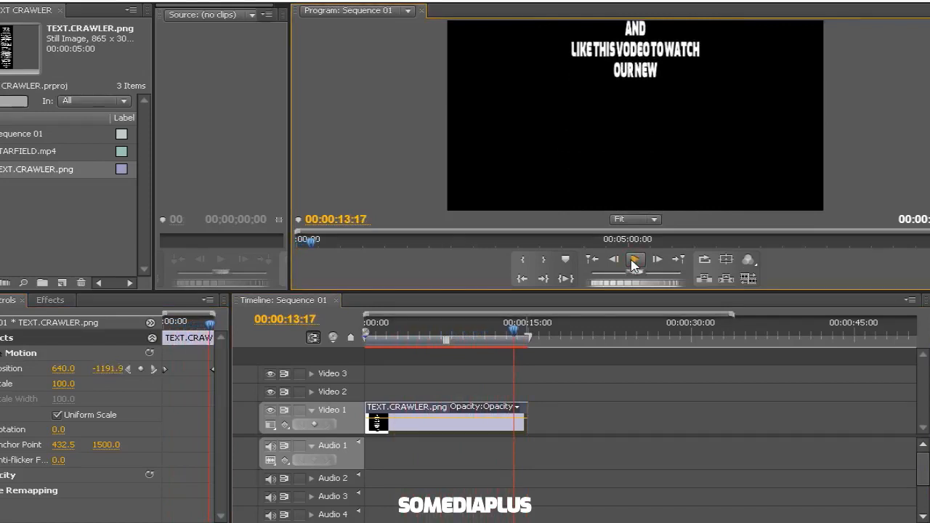
key("ctrl+s")
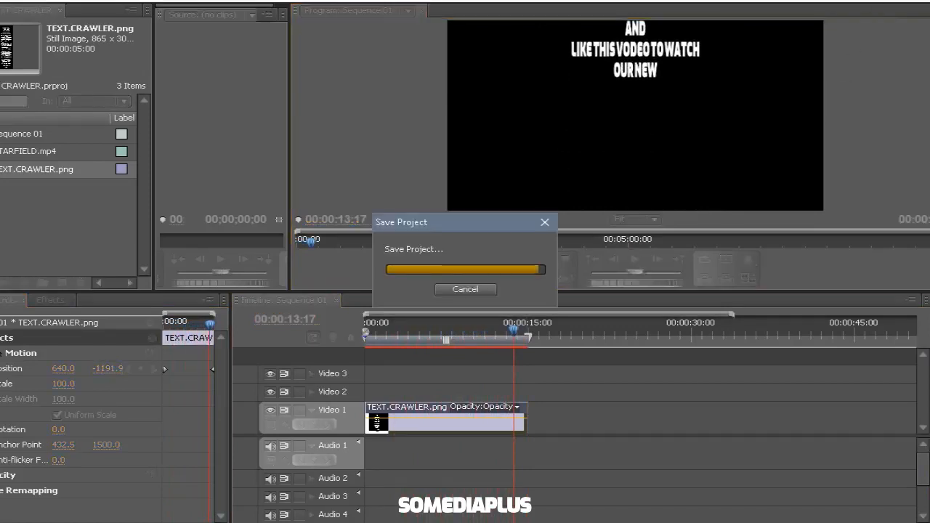
left_click(494, 334)
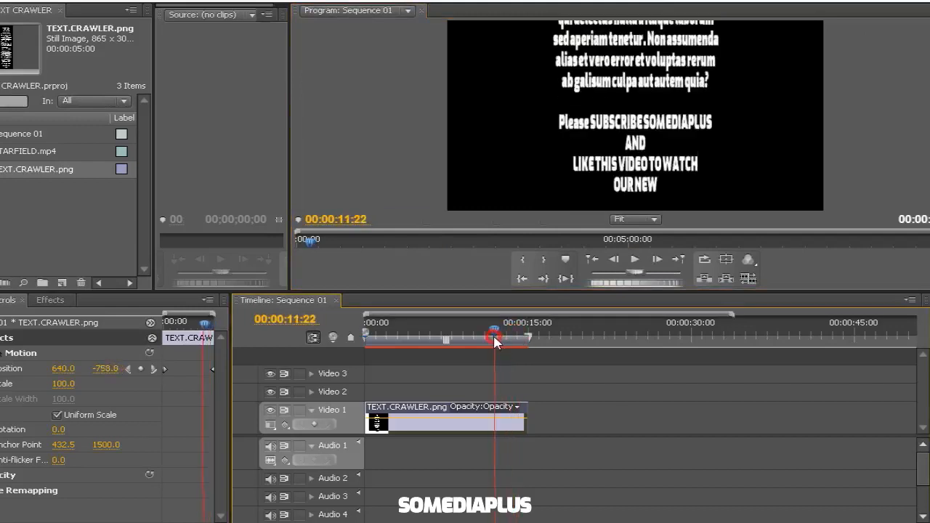
left_click_drag(494, 338, 509, 343)
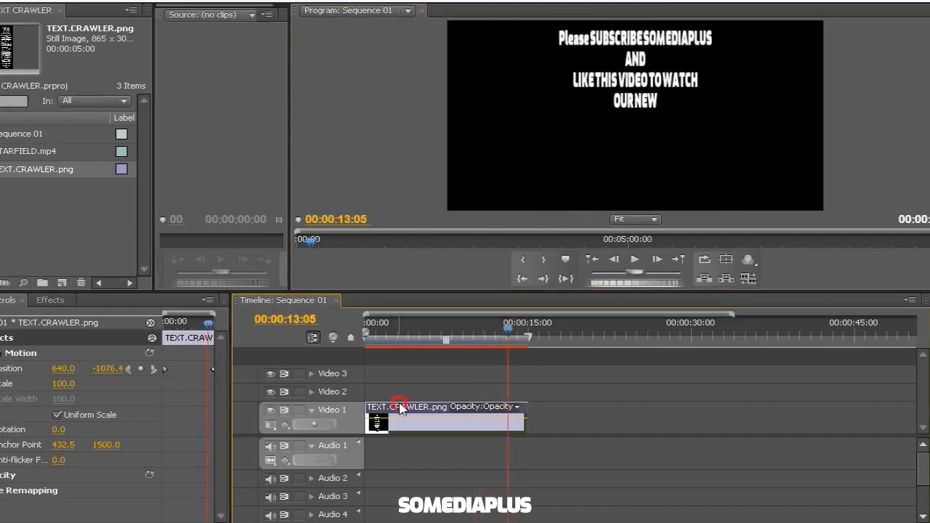
Nest the TEXT.CRAWLER.png clip and apply the Basic 3D effect to the nested sequence.
right_click(406, 412)
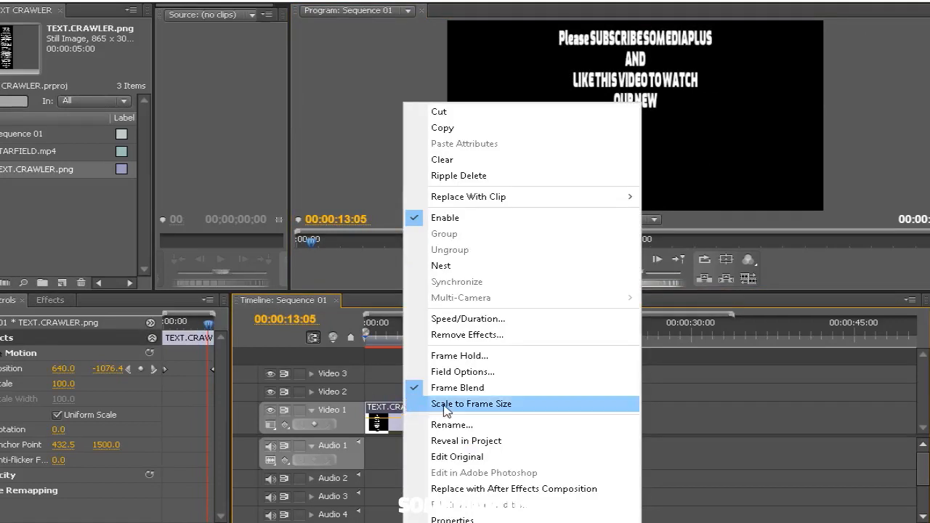
left_click(458, 266)
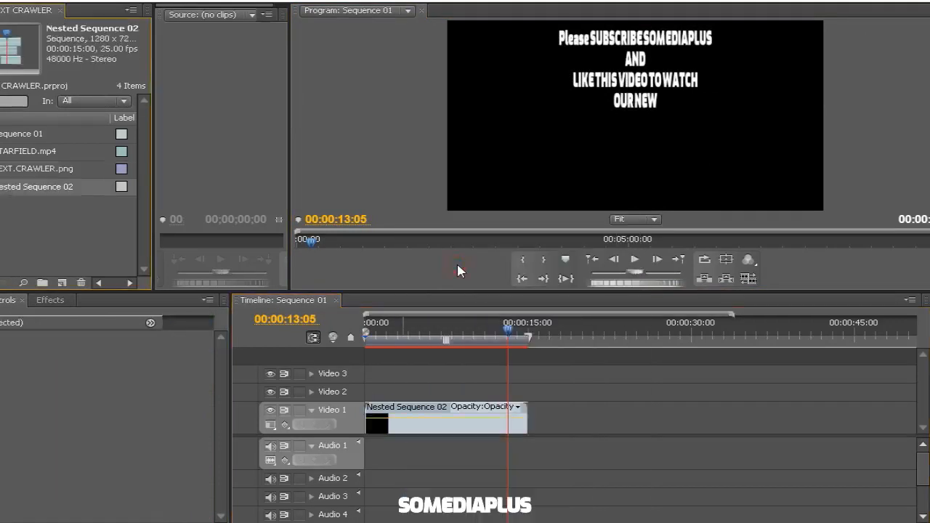
left_click(50, 299)
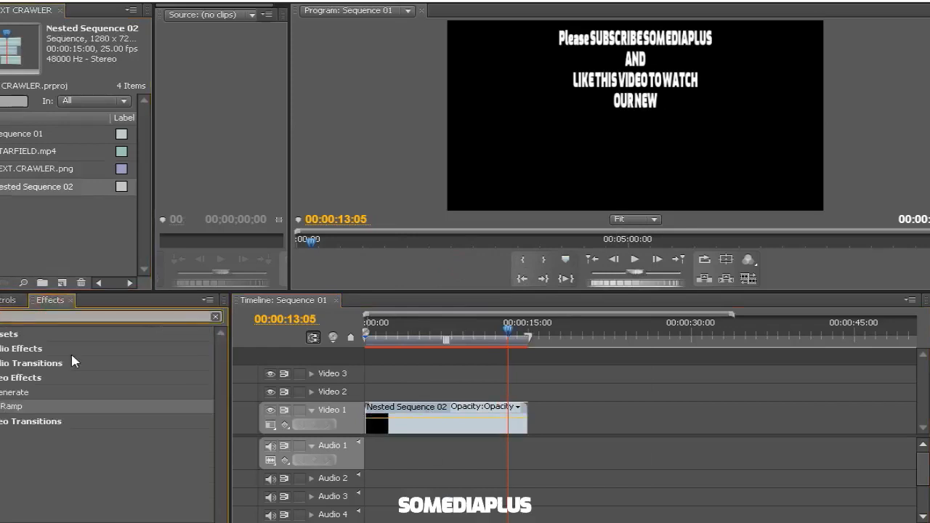
type("basic")
left_click_drag(16, 406, 399, 411)
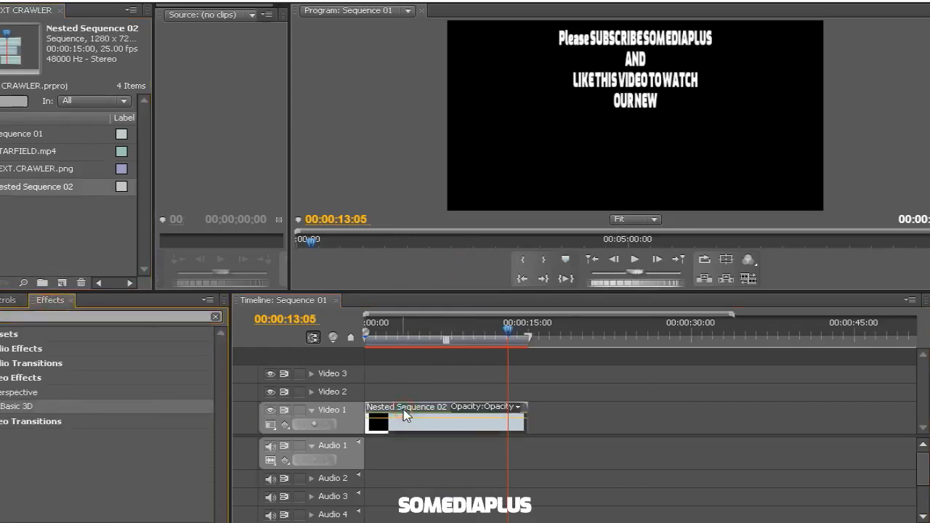
key("shift+5")
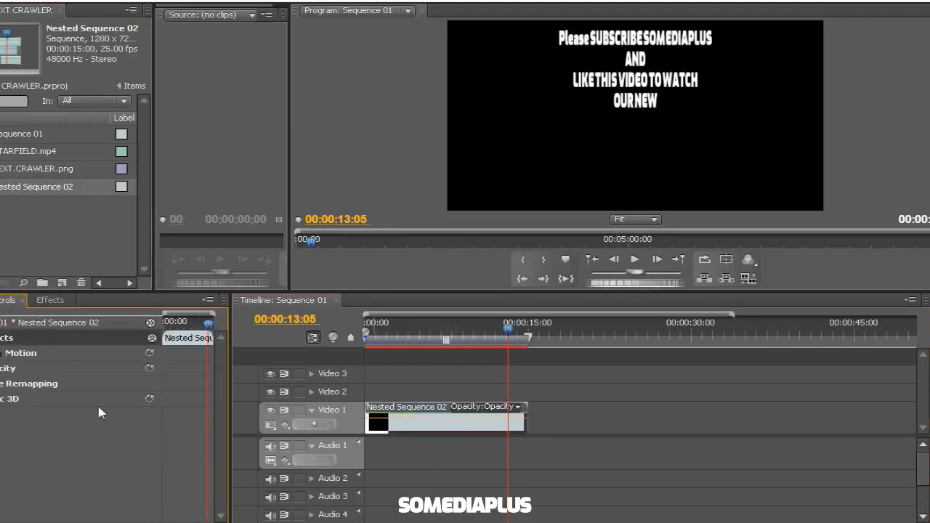
Set the Basic 3D Tilt of the nested sequence to -69° so the text recedes into the distance.
left_click(1, 399)
left_click_drag(508, 328, 465, 332)
mouse_move(58, 414)
left_mouse_down()
mouse_move(17, 415)
mouse_move(132, 428)
mouse_move(57, 429)
left_mouse_up()
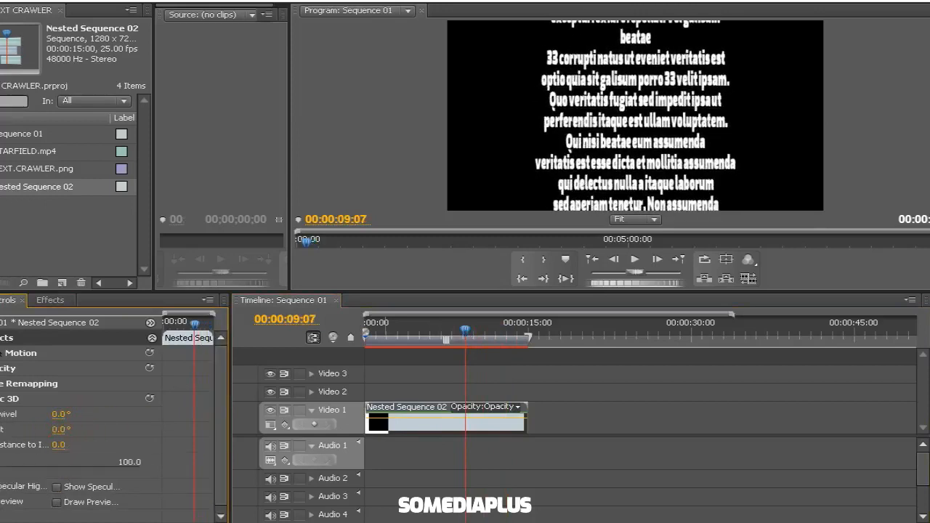
left_click(2, 445)
left_click_drag(57, 433, 44, 441)
Lower the nested sequence in the frame to a vertical position of 542 and check it around 00:00:10:14.
left_click(417, 406)
left_click(2, 353)
left_click_drag(103, 370, 164, 367)
left_click_drag(454, 336, 482, 365)
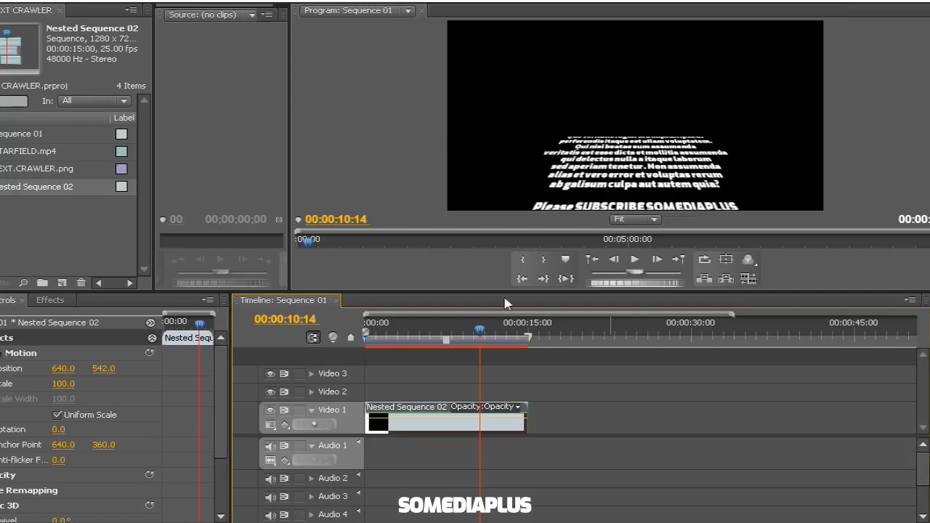
Set the Basic 3D Tilt to -75° and the nested sequence's vertical position to 592.
scroll(207, 453, "down", 3)
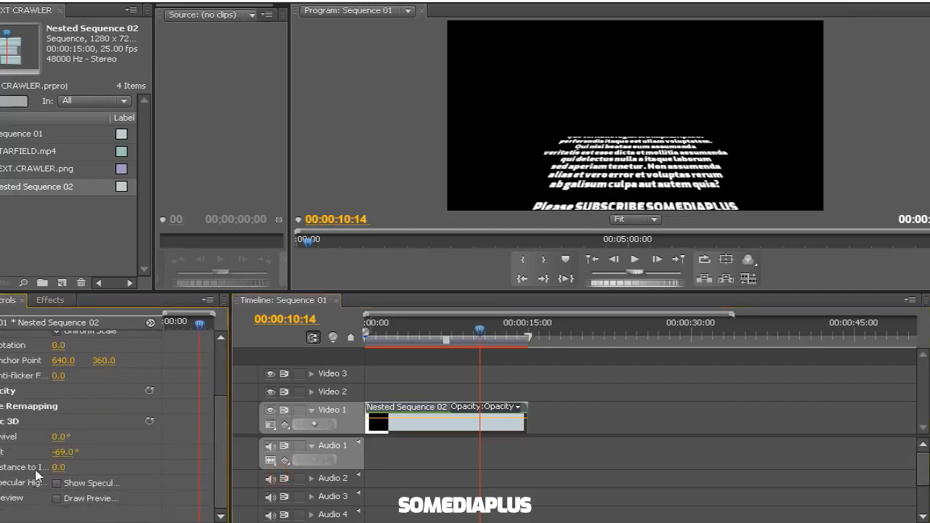
mouse_move(479, 339)
left_mouse_down()
mouse_move(501, 340)
mouse_move(483, 341)
mouse_move(491, 343)
left_mouse_up()
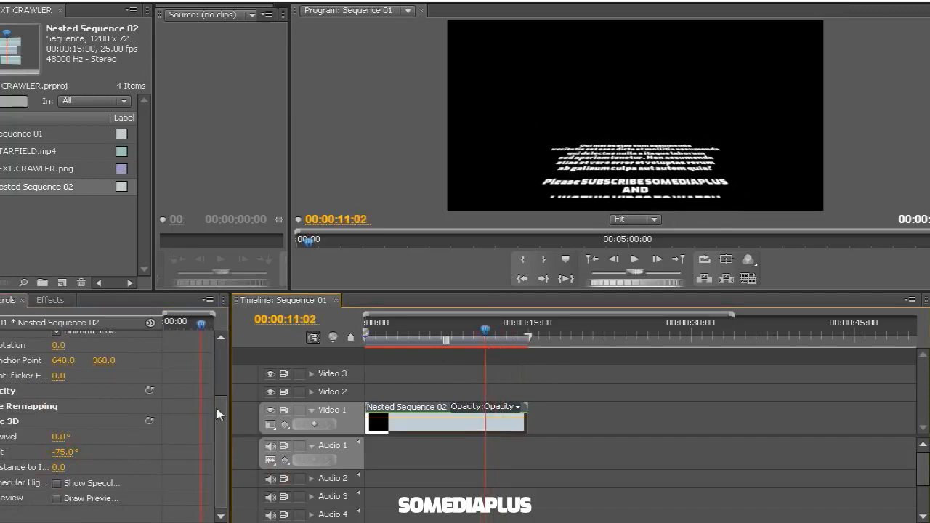
scroll(82, 375, "up", 3)
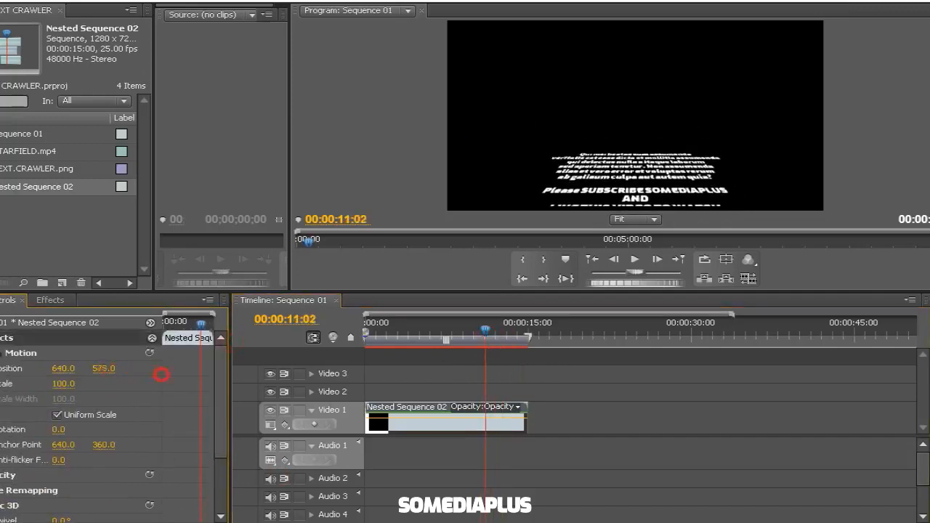
left_click_drag(456, 331, 399, 343)
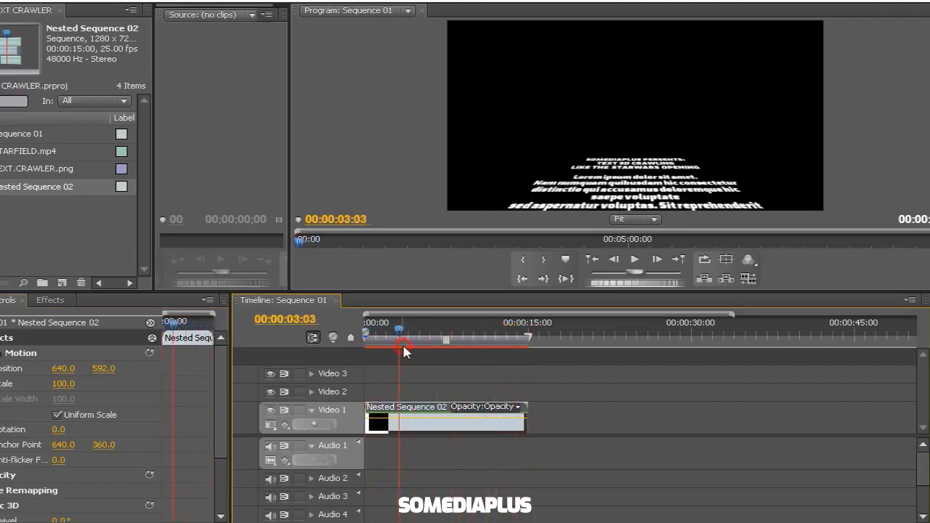
Set the Basic 3D Distance to Image to -26 and the nested sequence's vertical position to about 519.
scroll(70, 467, "down", 3)
mouse_move(58, 467)
left_mouse_down()
mouse_move(86, 469)
mouse_move(62, 467)
left_mouse_up()
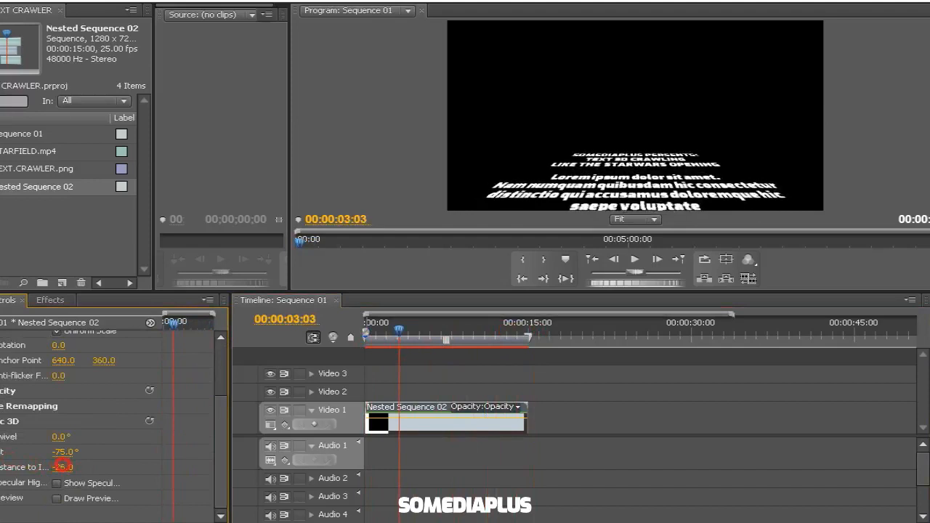
left_click(221, 337)
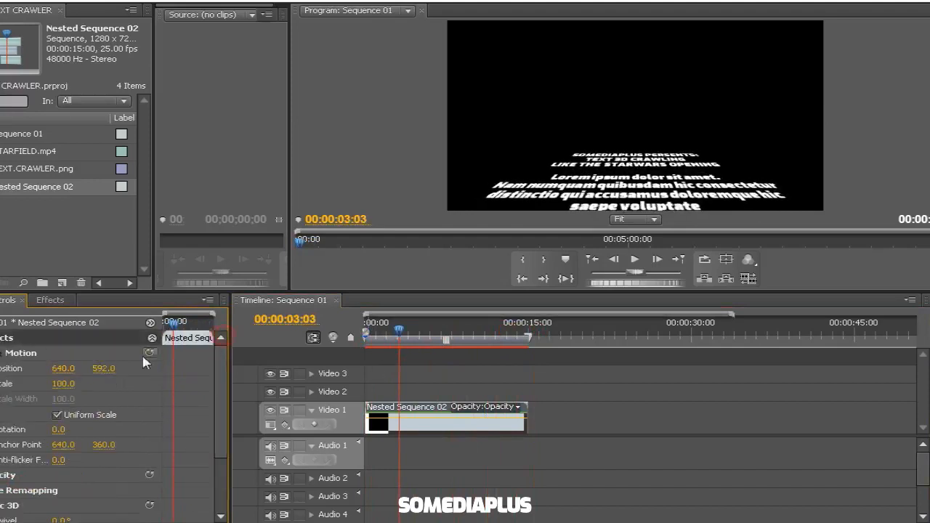
left_click_drag(103, 370, 142, 368)
left_click_drag(399, 333, 487, 336)
left_click_drag(103, 368, 117, 369)
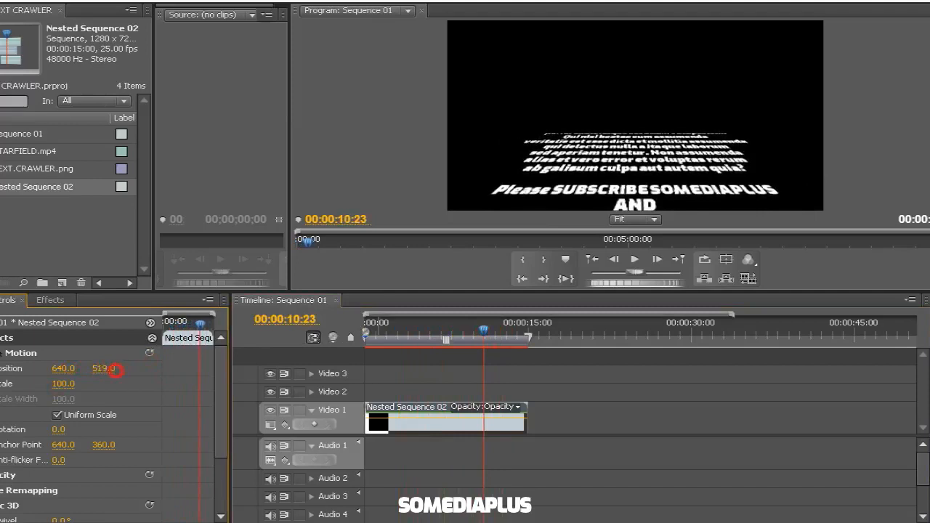
Close the reference crawl image and apply the Ramp video effect to Nested Sequence 02, with the playhead at 00:00:04:15.
left_click_drag(487, 336, 414, 366)
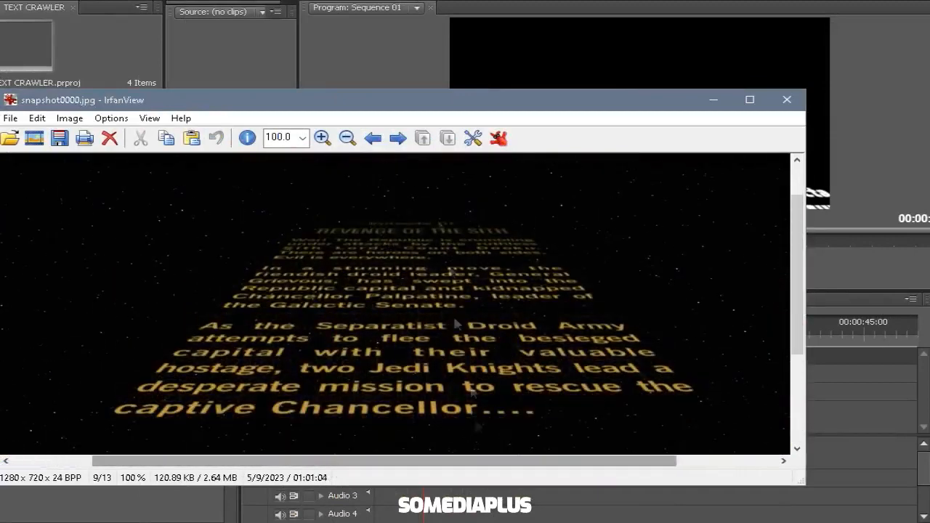
left_click(785, 102)
left_click(28, 320)
type("ramp")
left_click_drag(22, 405, 418, 418)
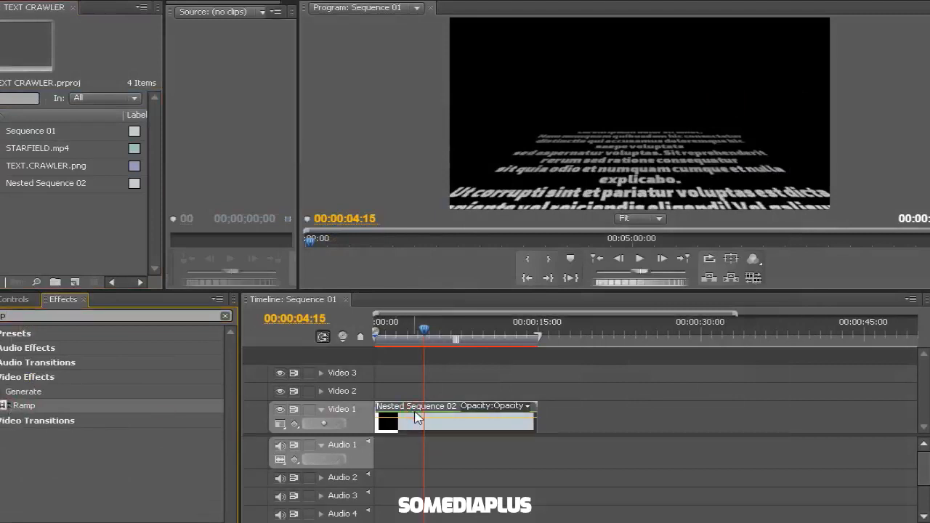
Place the Start of Ramp point of Nested Sequence 02 just above the text at 640, about 229.5.
left_click(14, 299)
left_click(1, 505)
left_click(2, 352)
left_click(1, 413)
scroll(109, 428, "down", 1)
left_click(51, 394)
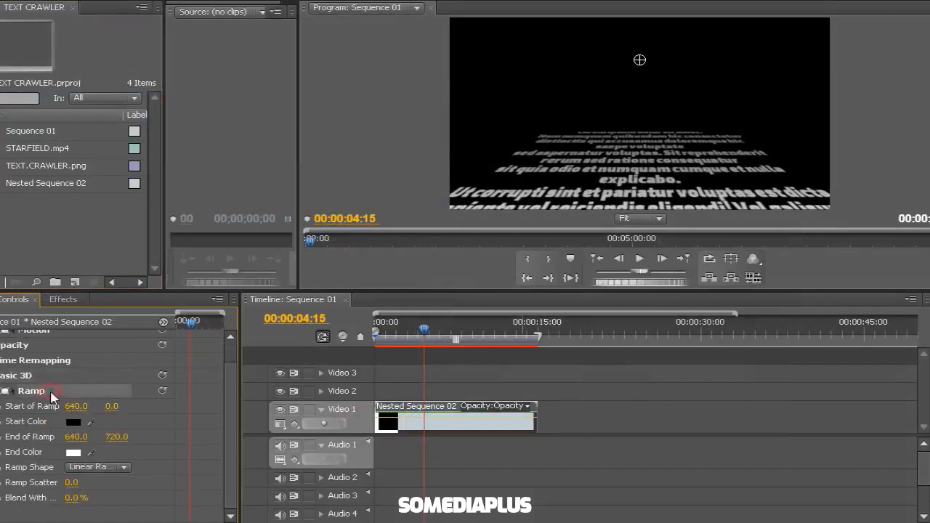
left_click_drag(639, 59, 639, 121)
left_click(77, 407)
type("640")
key("Return")
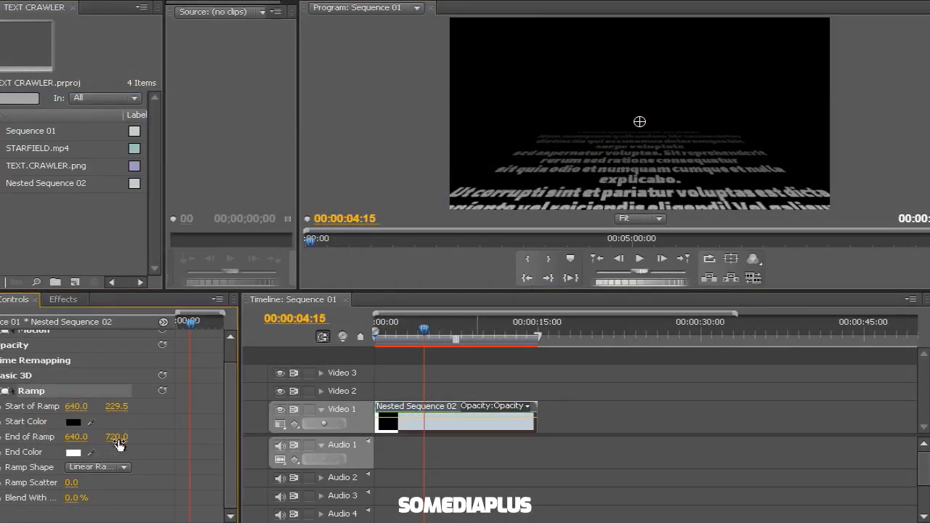
Try End of Ramp vertical values of 1000, 900, 0 and 100.
left_click(115, 437)
type("1000")
key("Return")
left_click(122, 443)
type("900")
key("Return")
left_click(122, 442)
type("0")
key("Return")
type("100")
key("Return")
Reposition the ramp points so the Start of Ramp is 640, about 259.4 and the End of Ramp is 640, about 539.3.
left_click_drag(640, 122, 637, 206)
left_click_drag(639, 87, 602, 158)
left_click_drag(635, 205, 628, 128)
left_click_drag(602, 157, 634, 204)
left_click_drag(629, 129, 635, 129)
left_click(78, 405)
type("640")
left_click(79, 436)
type("640")
key("Return")
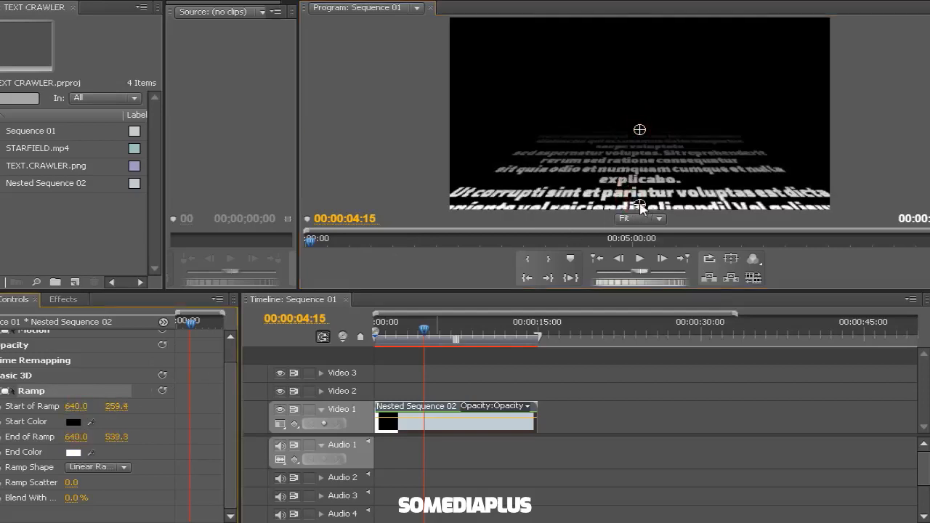
Set the Ramp End Color to the golden yellow FFC000.
left_click(73, 453)
left_click(517, 231)
left_click(497, 381)
left_click_drag(519, 230, 520, 226)
left_click(636, 189)
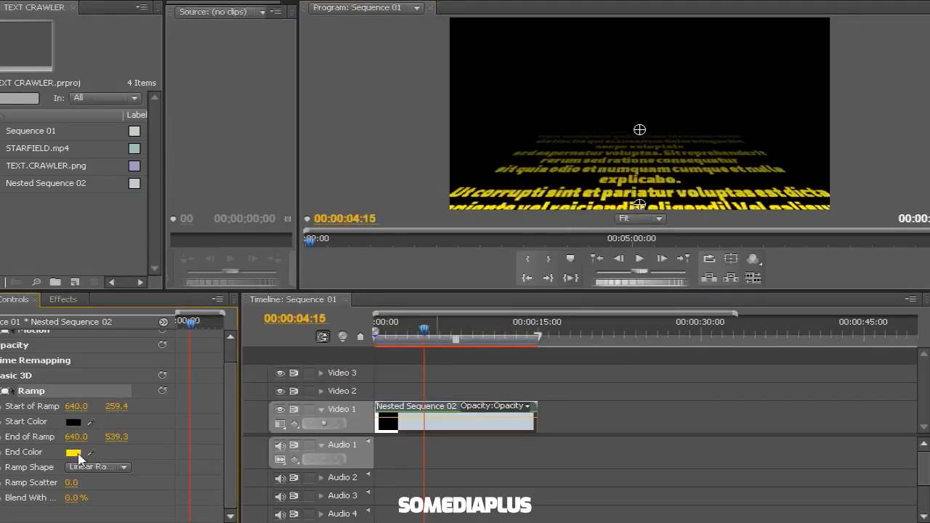
left_click(73, 453)
left_click(575, 232)
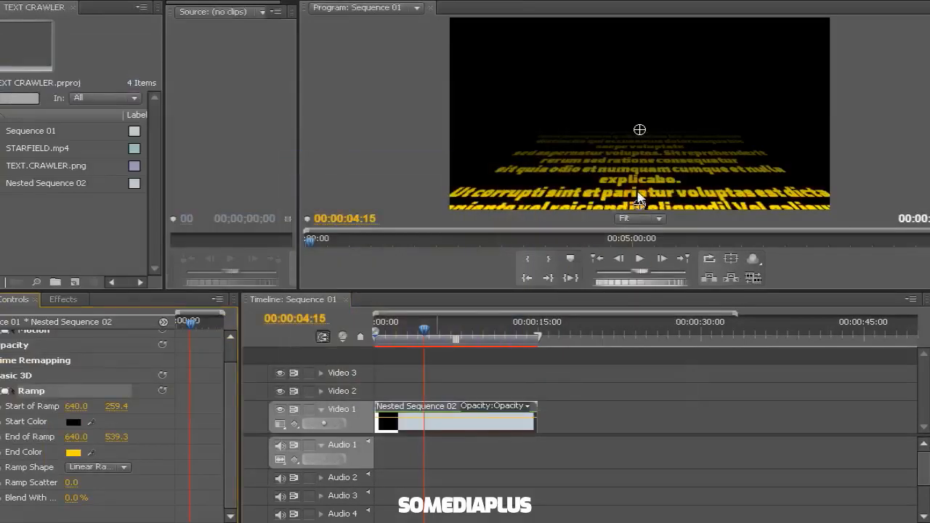
left_click(626, 190)
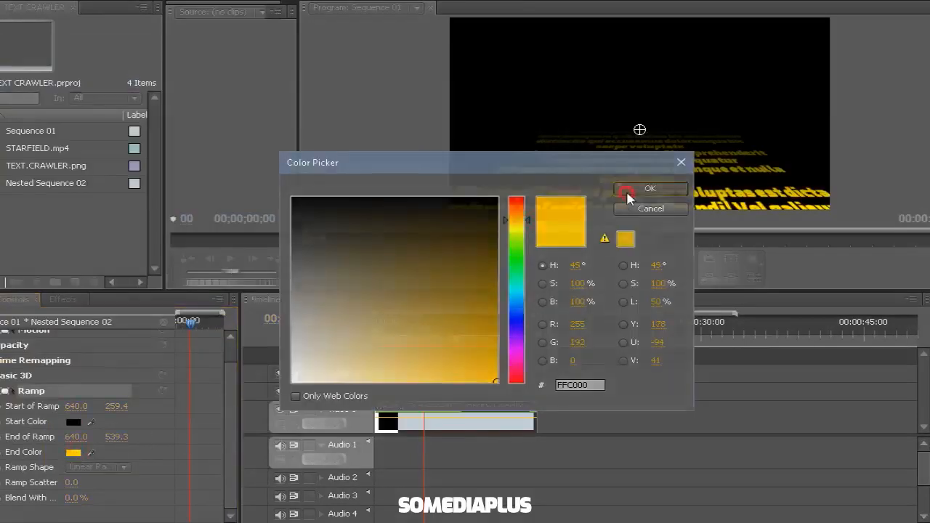
Move Nested Sequence 02 up to Video 2 and place STARFIELD.mp4 on Video 1 at the start of the sequence.
left_click_drag(425, 339, 374, 338)
scroll(61, 356, "up", 1)
left_click(61, 355)
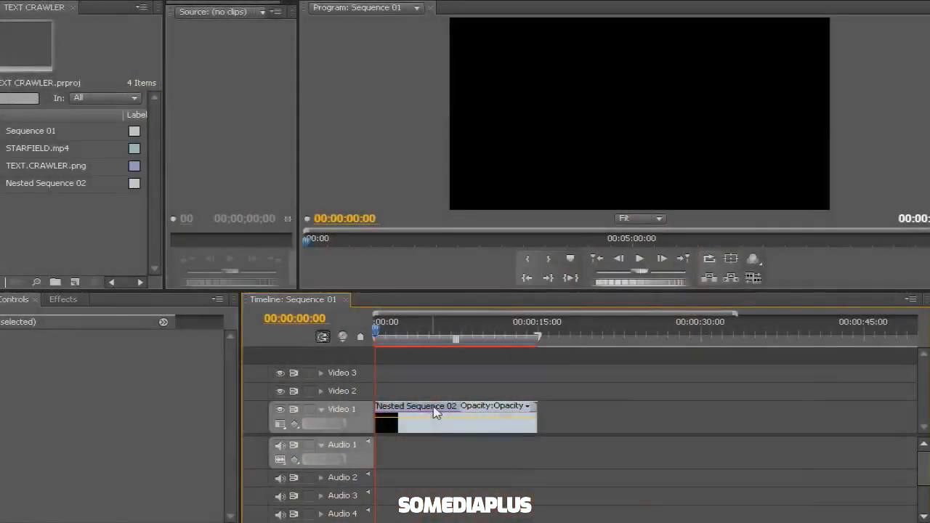
left_click_drag(436, 411, 520, 393)
left_click_drag(29, 149, 373, 427)
Shift Nested Sequence 02 on Video 2 to start at 00:00:07:03 and play the crawl over the starfield.
left_click(377, 332)
left_click_drag(377, 332, 451, 353)
left_click_drag(536, 399, 531, 398)
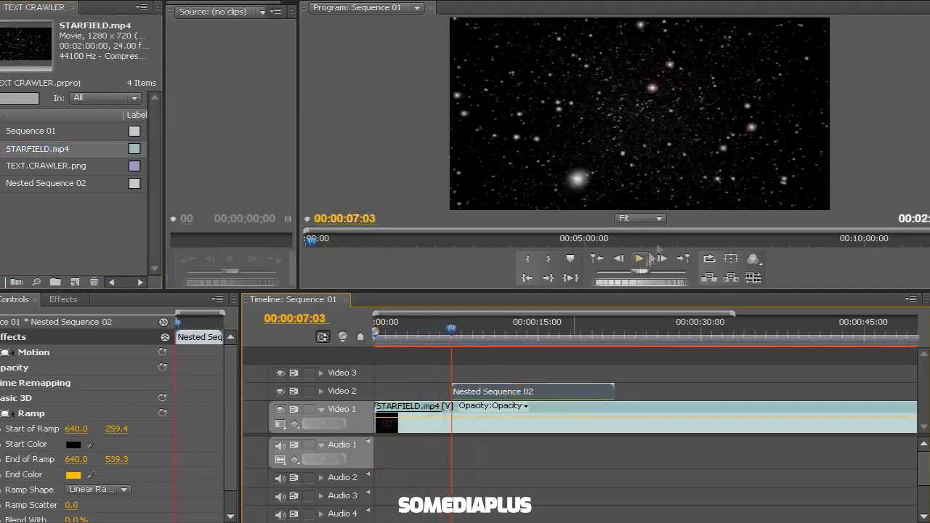
left_click(639, 260)
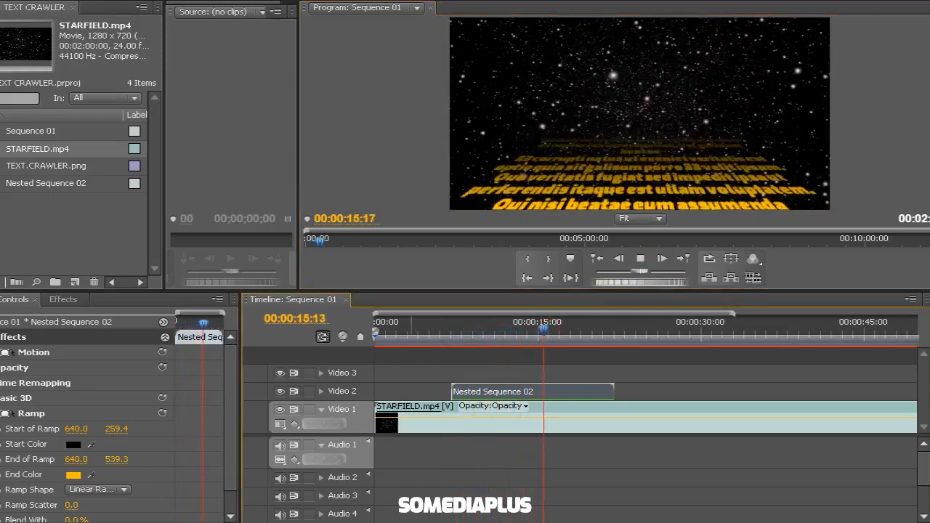
Stop playback and shorten the STARFIELD.mp4 clip on Video 1 by trimming its end.
key("equal")
key("equal")
key("minus")
key("minus")
key("minus")
key("space")
left_click_drag(795, 420, 497, 414)
key("equal")
key("equal")
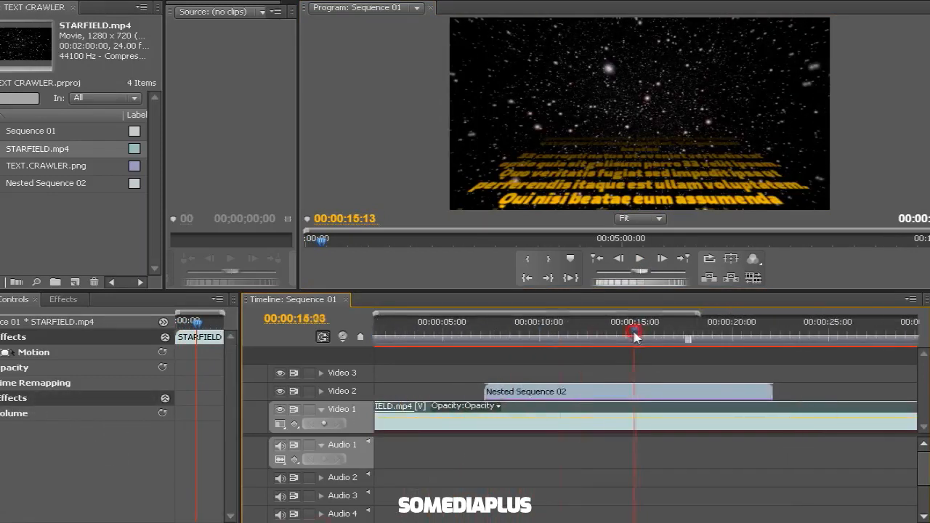
Enlarge the program preview area and play the text crawl over the starfield.
left_click(563, 225)
left_click_drag(397, 291, 401, 325)
left_click_drag(501, 370, 629, 371)
left_click(634, 295)
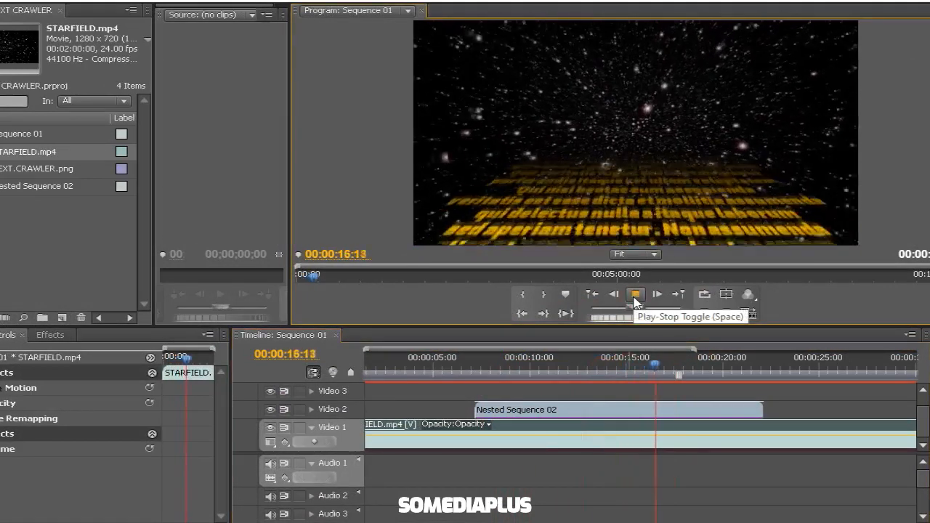
Replay the crawl from the start of Nested Sequence 02 and again from 00:00:08:02 to check its look.
left_click(483, 372)
left_click_drag(470, 374, 468, 374)
left_click(632, 296)
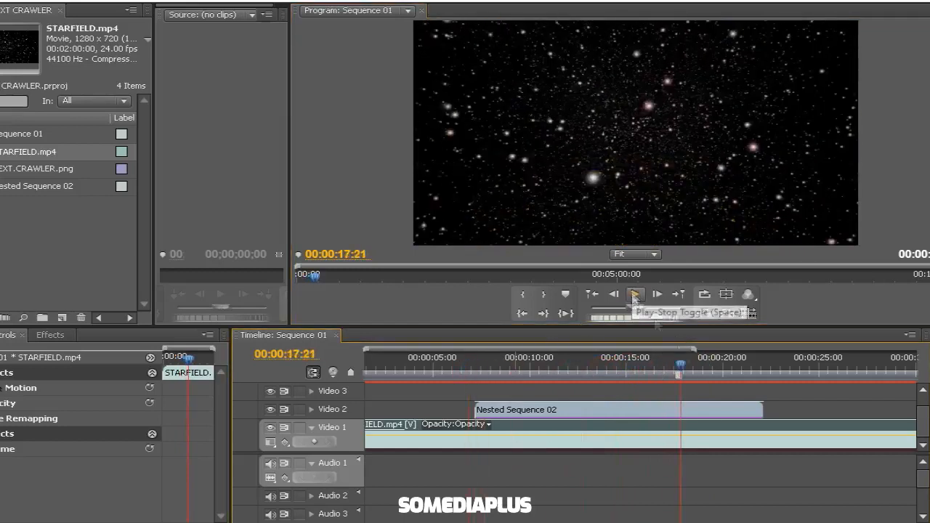
left_click_drag(680, 366, 494, 380)
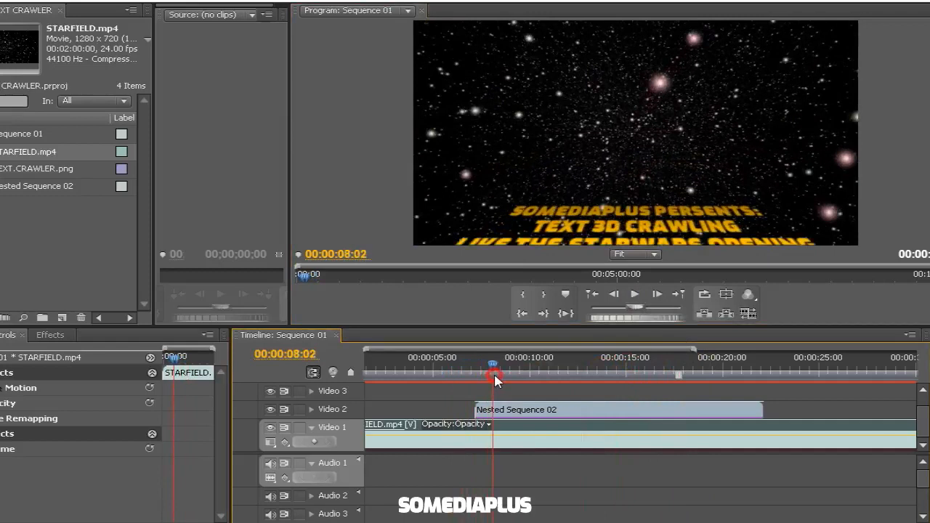
left_click(632, 296)
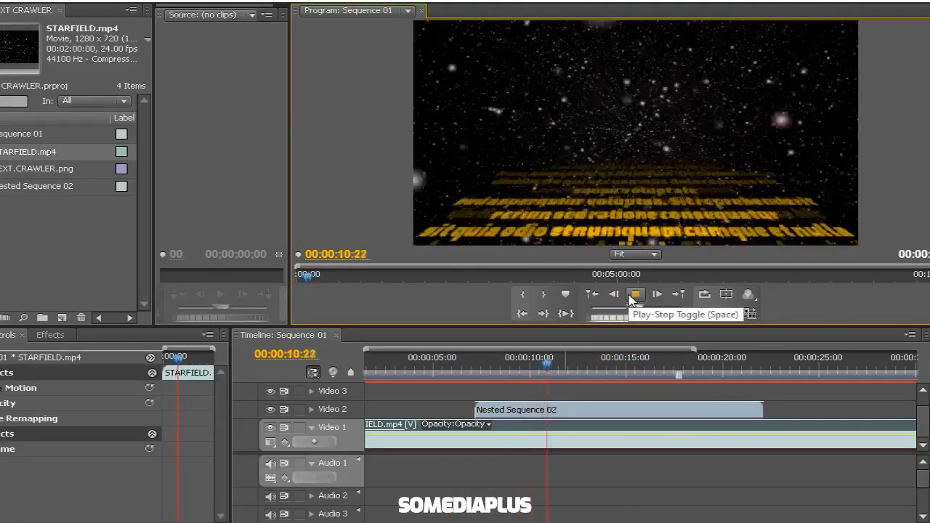
left_click(633, 296)
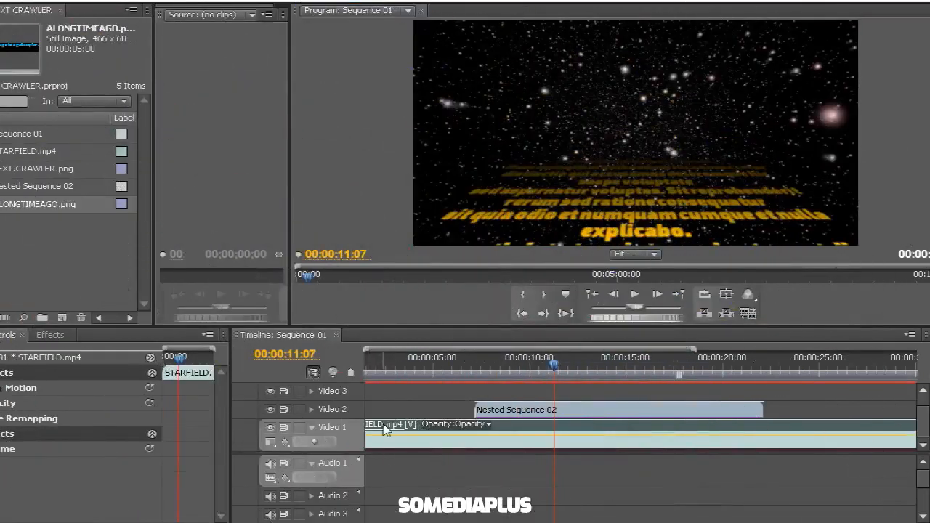
Move STARFIELD.mp4 to start together with Nested Sequence 02 and place ALONGTIMEAGO.png on Video 2 at the start of the sequence.
left_click_drag(37, 204, 501, 430)
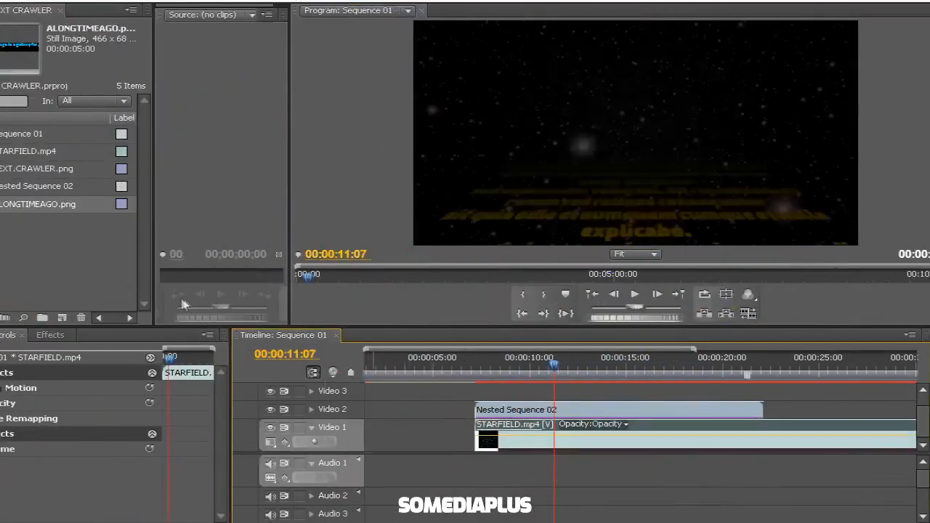
left_click_drag(2, 207, 383, 415)
left_click_drag(338, 377, 366, 408)
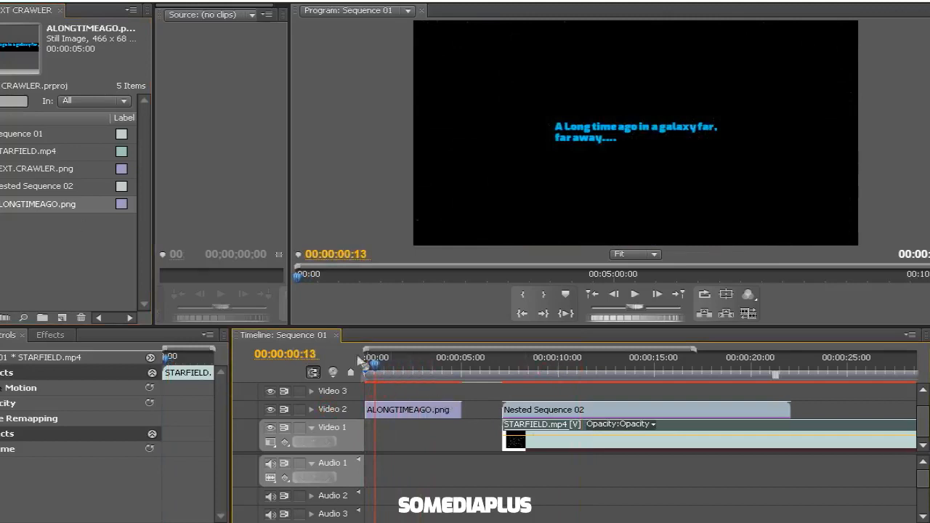
Add Cross Dissolve transitions to the start and the end of the ALONGTIMEAGO.png clip.
left_click(50, 336)
left_click(13, 353)
key("BackSpace")
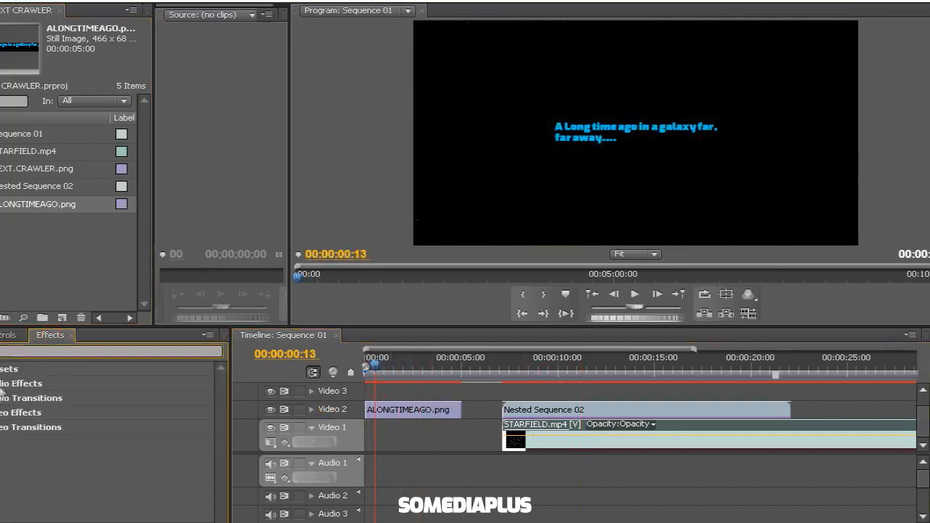
left_click(2, 427)
scroll(50, 469, "down", 2)
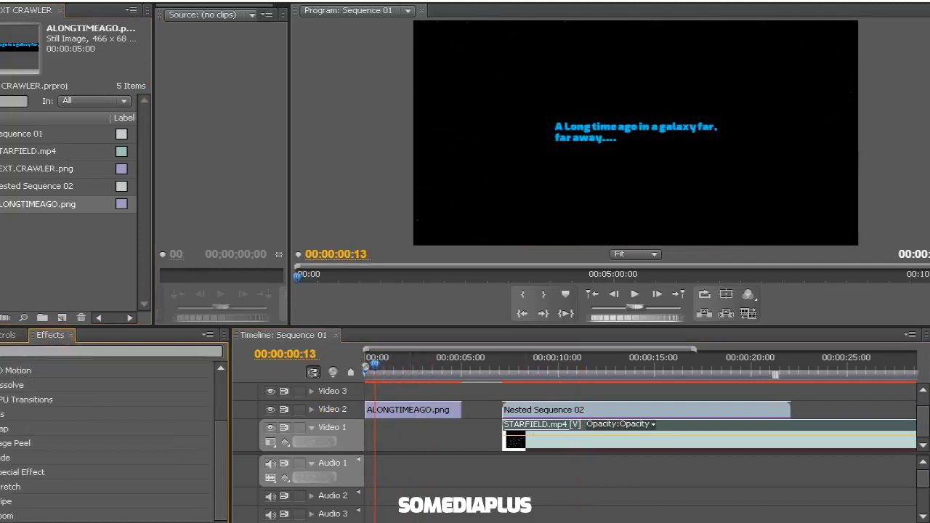
left_click(1, 385)
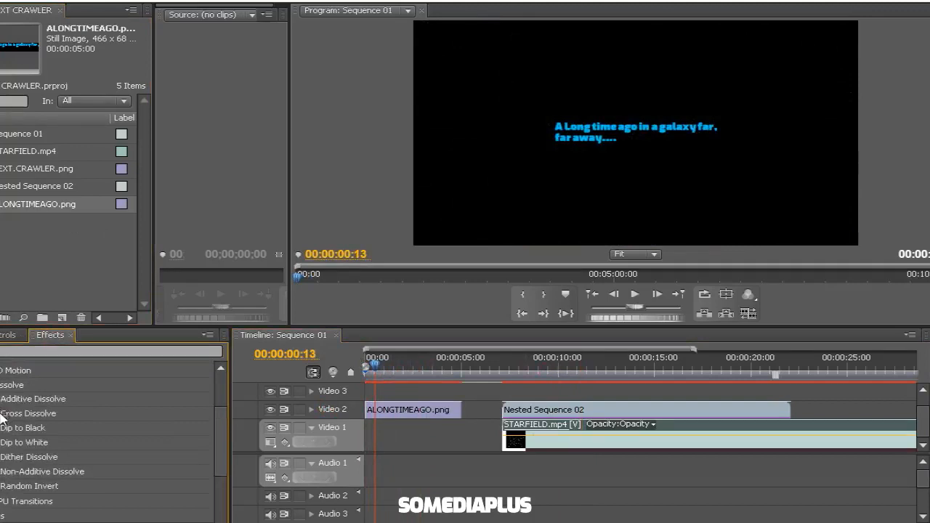
left_click_drag(3, 417, 371, 411)
left_click_drag(367, 371, 415, 382)
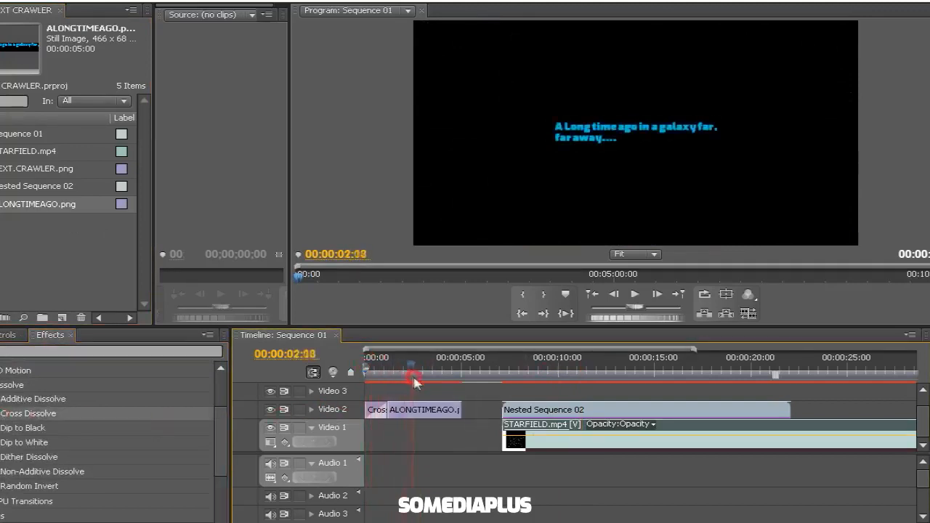
left_click_drag(78, 420, 242, 429)
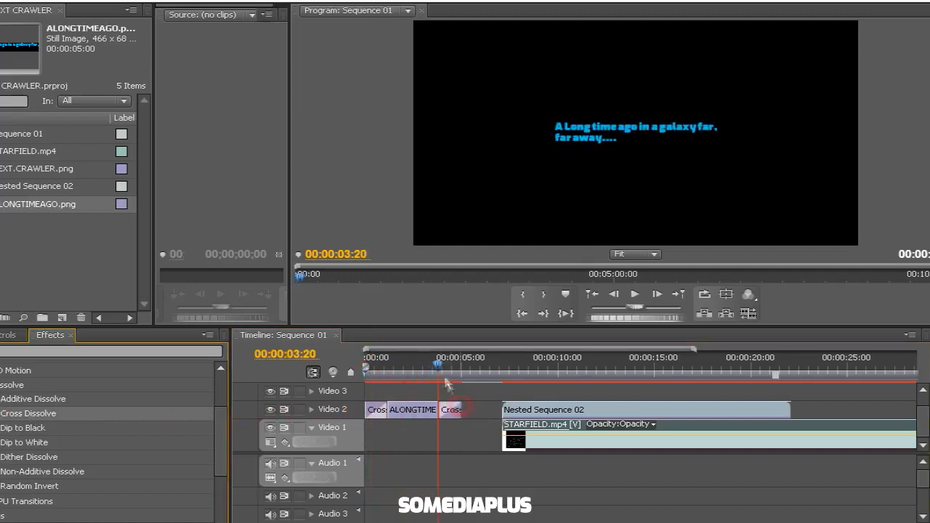
left_click_drag(445, 381, 465, 381)
Move STARFIELD.mp4 on Video 1 to start at about 00:00:03:20, under the closing dissolve of ALONGTIMEAGO.png, and preview the transition.
left_click_drag(508, 428, 623, 434)
left_click_drag(504, 376, 441, 398)
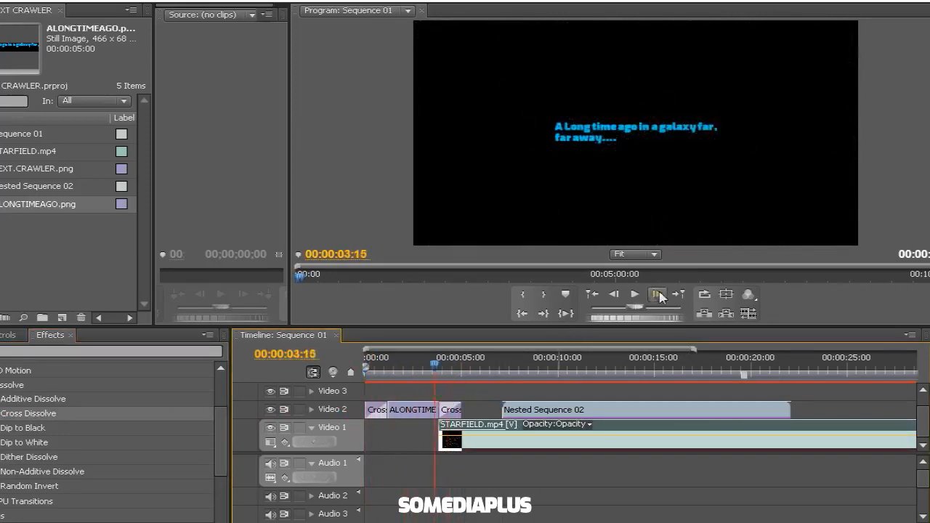
left_click(634, 294)
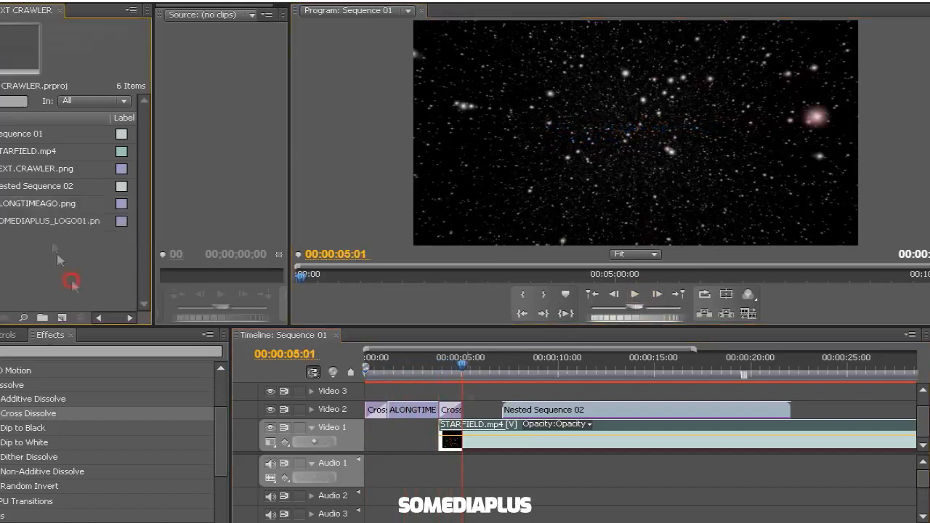
Move Nested Sequence 02 to just after 00:00:15:00 and place the SOMEDIAPLUS_LOGO01.png image directly after ALONGTIMEAGO.png on Video 2.
double_click(51, 222)
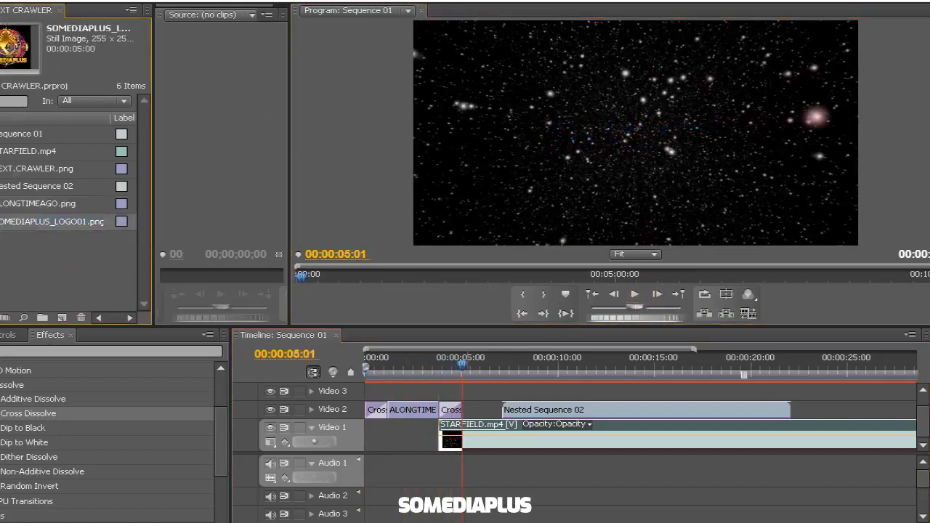
left_click_drag(626, 411, 788, 402)
left_click_drag(51, 221, 464, 408)
left_click_drag(463, 367, 469, 369)
Keyframe the Scale of the SOMEDIAPLUS_LOGO01.png clip at 428 at 00:00:05:09.
left_click(16, 335)
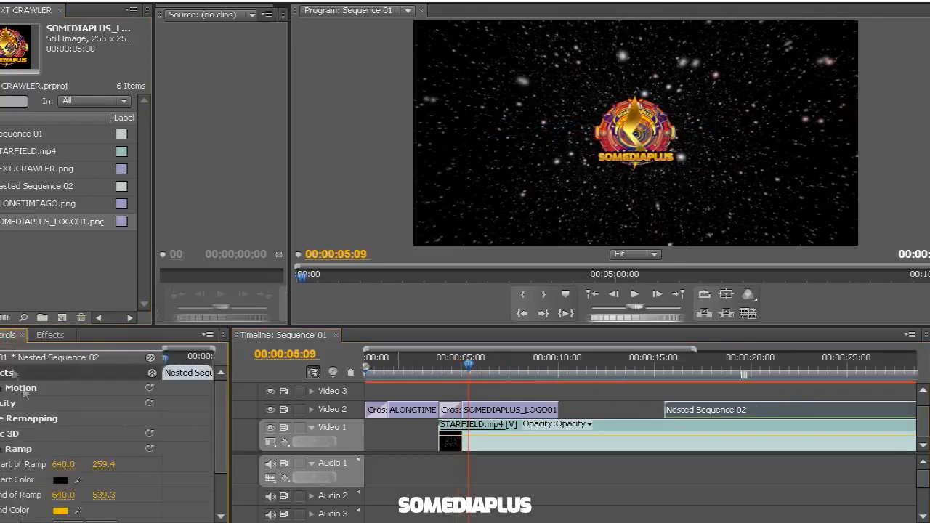
left_click(1, 387)
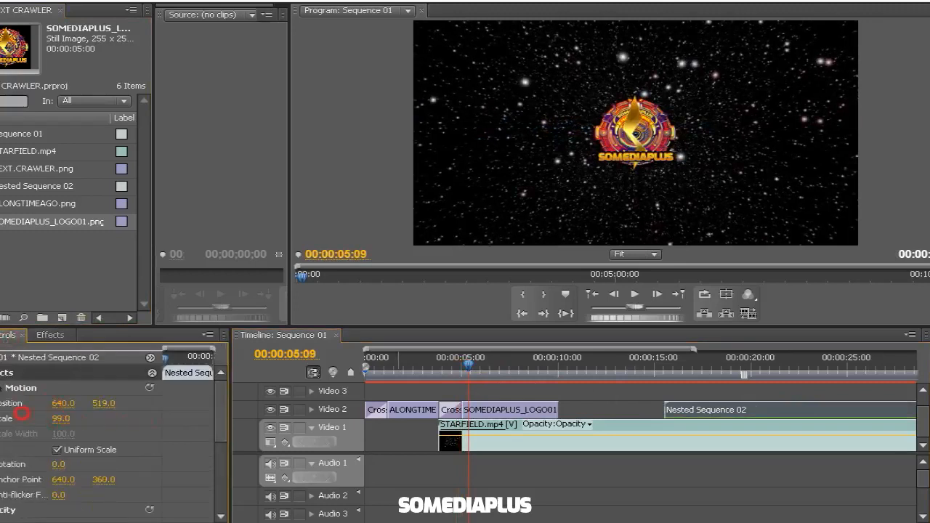
left_click(500, 411)
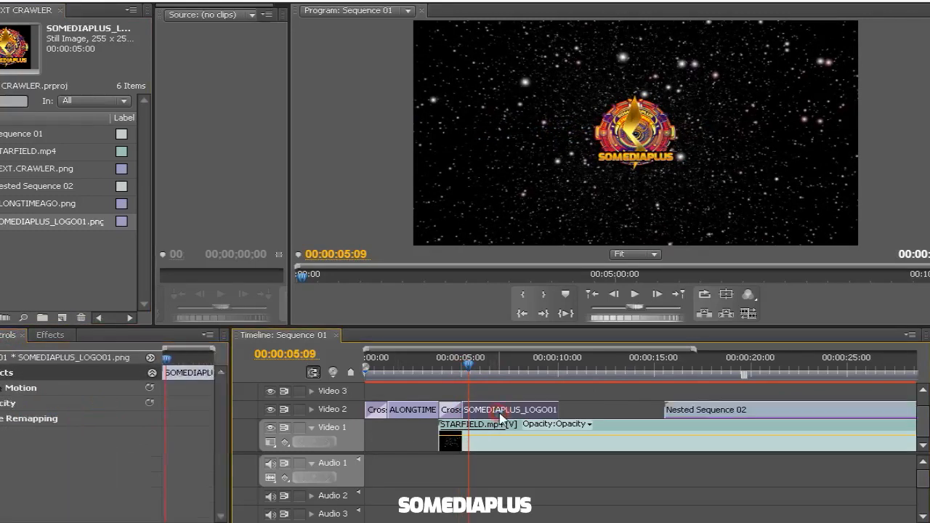
left_click(2, 387)
mouse_move(64, 419)
left_mouse_down()
mouse_move(158, 419)
mouse_move(183, 402)
mouse_move(74, 419)
left_mouse_up()
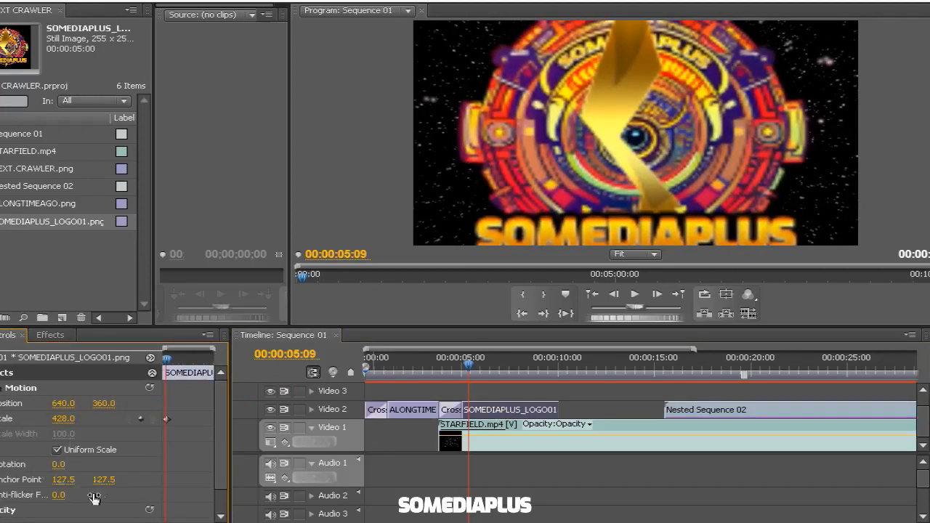
Try a Cross Dissolve on the start of the logo clip where it meets ALONGTIMEAGO.png.
left_click(50, 335)
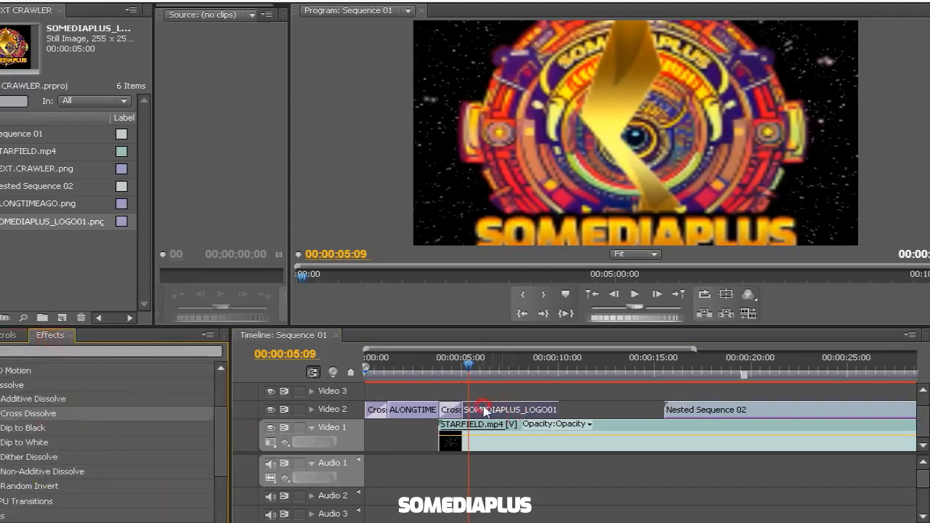
left_click_drag(483, 409, 470, 409)
left_click_drag(470, 361, 485, 376)
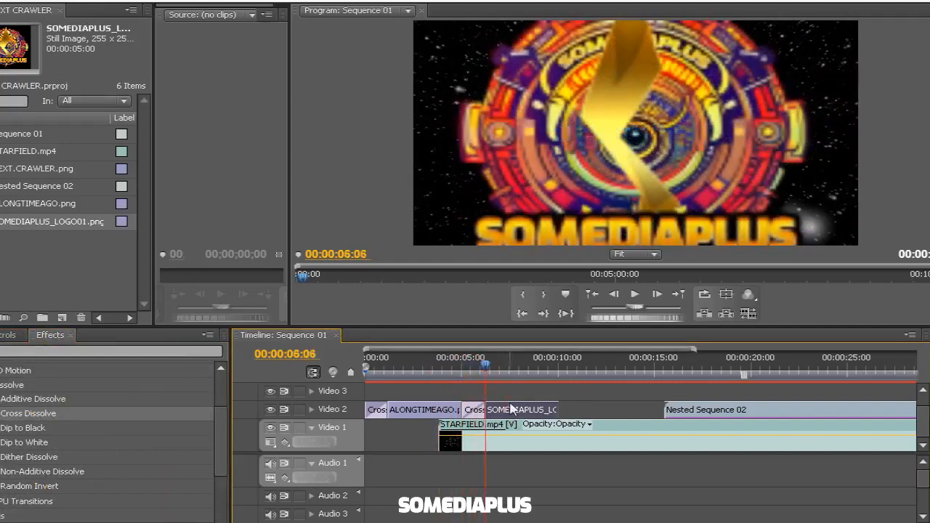
Move the logo clip to start at about 00:00:07:00 and reapply a Cross Dissolve to the end of ALONGTIMEAGO.png.
left_click_drag(510, 409, 526, 410)
left_click_drag(486, 378, 462, 376)
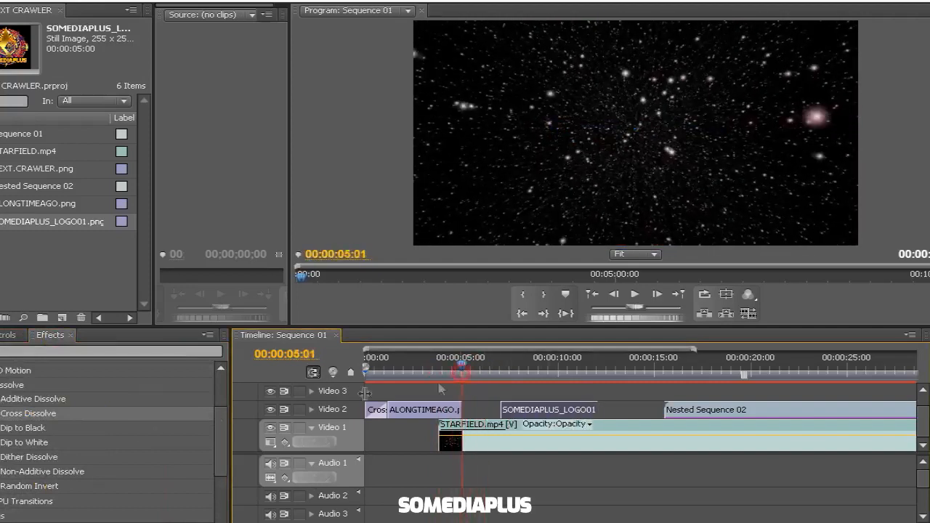
left_click_drag(28, 413, 457, 411)
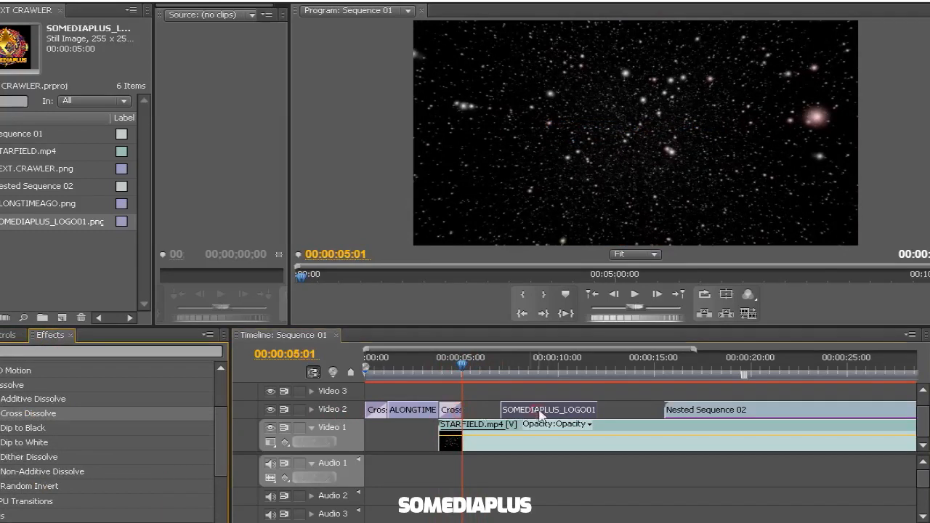
Move the logo clip to start at about 00:00:05:15 on Video 2 and apply a Cross Dissolve to its start.
left_click_drag(540, 414, 511, 411)
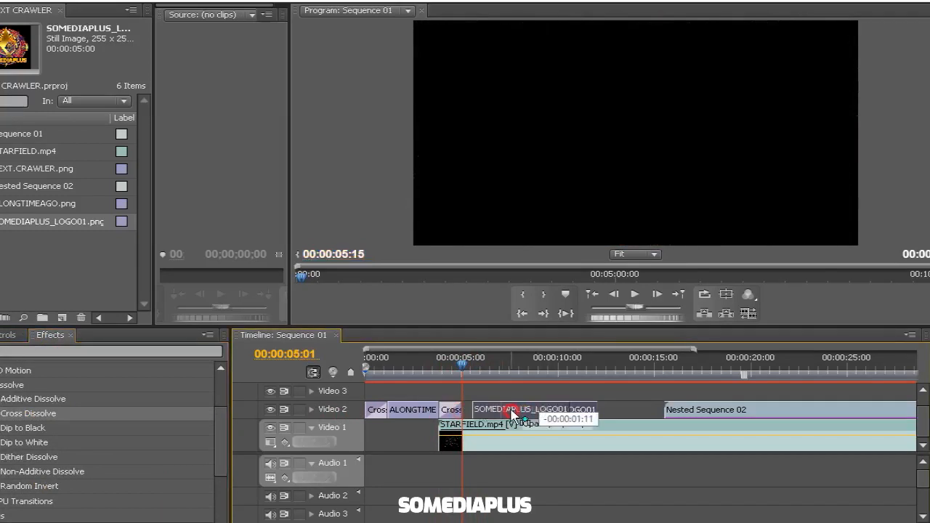
left_click(526, 411)
left_click_drag(483, 414, 484, 412)
left_click_drag(468, 368, 563, 398)
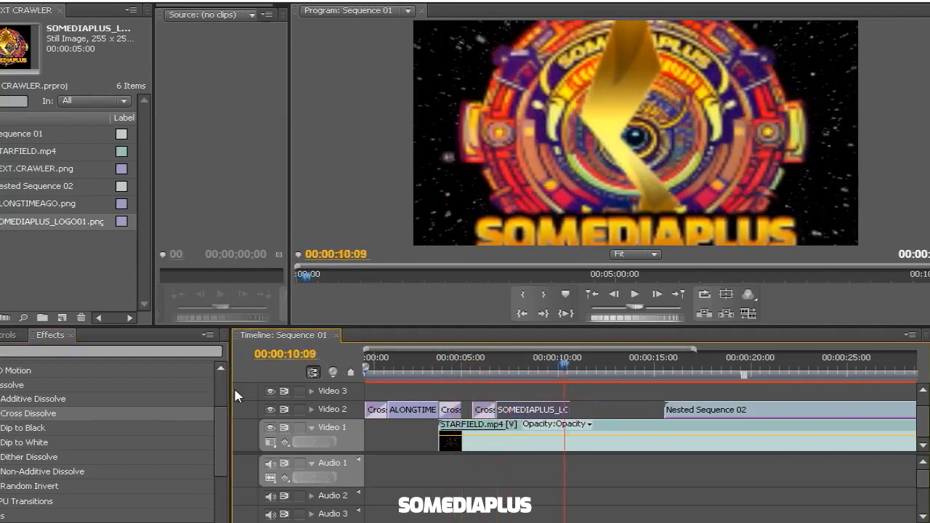
Keyframe the Scale of the SOMEDIAPLUS_LOGO01.png clip at 50 on its last frame, 00:00:10:15.
mouse_move(191, 359)
left_mouse_down()
mouse_move(180, 360)
mouse_move(206, 364)
left_mouse_up()
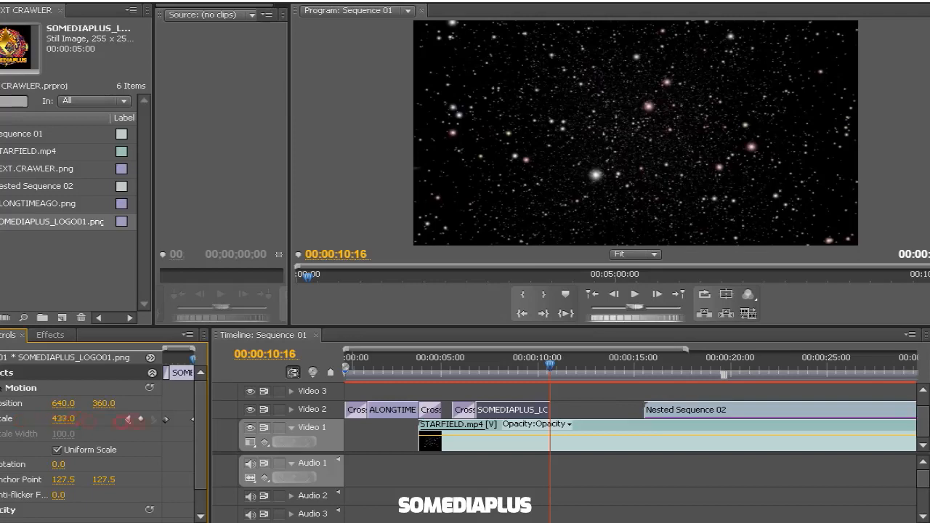
key("Left")
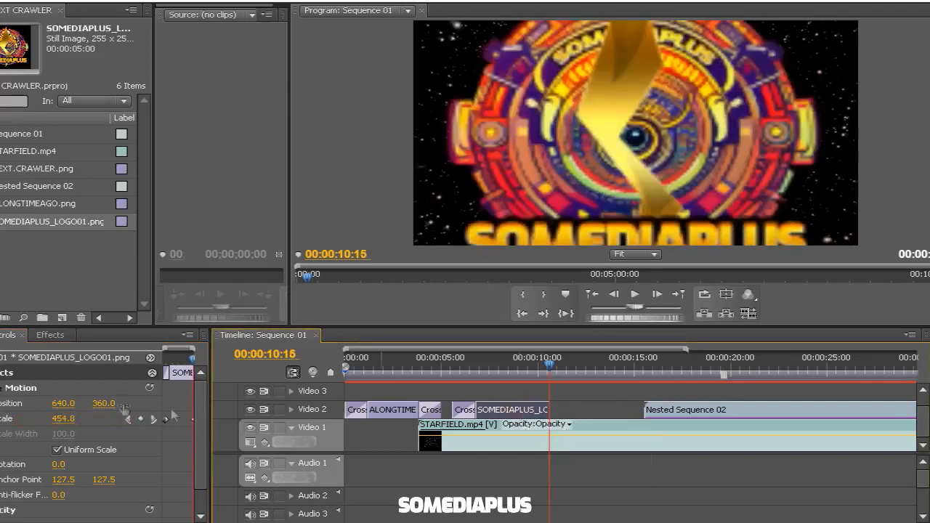
left_click(67, 419)
type("100")
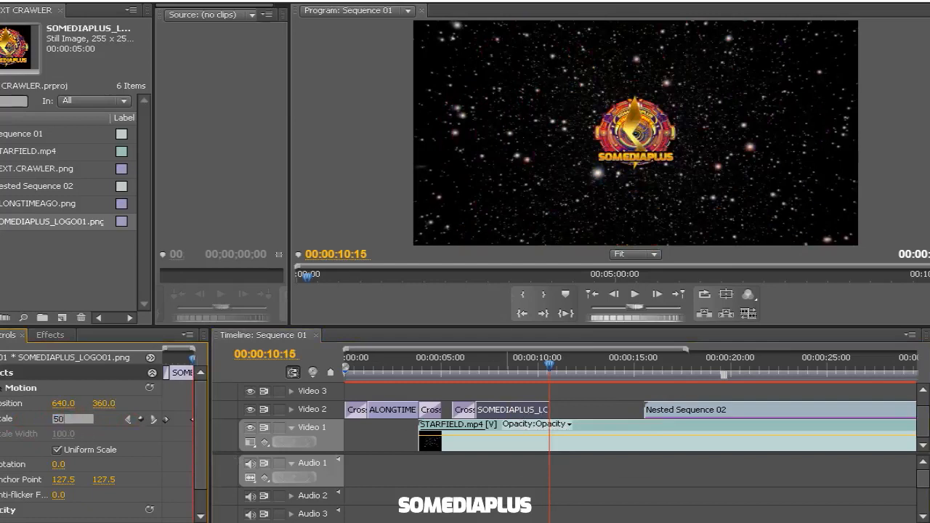
type("50")
key("Return")
Keyframe the logo clip's Opacity at 00:00:05:15 and shortly before its end, fading to 0% at 00:00:10:15.
scroll(58, 497, "down", 1)
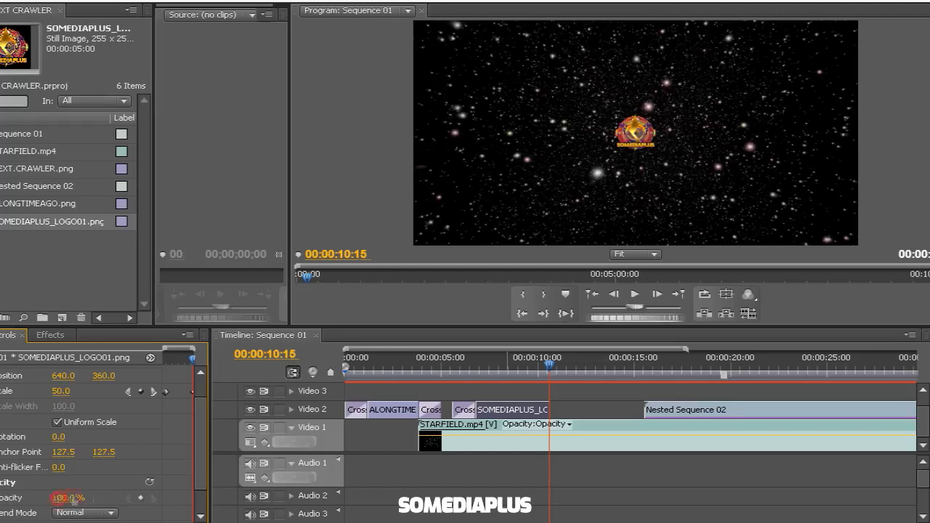
left_click_drag(536, 357, 467, 357)
left_click_drag(171, 365, 155, 364)
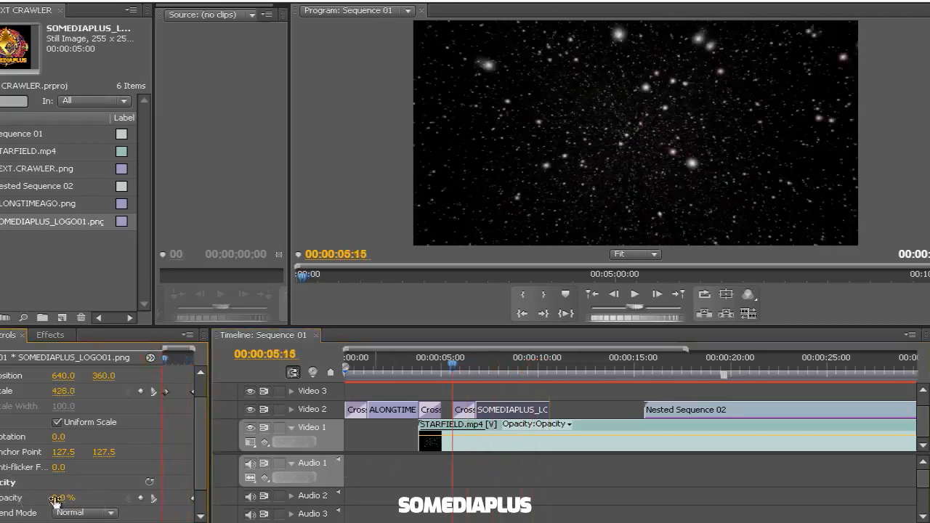
key("Return")
left_click_drag(454, 372, 528, 374)
left_click_drag(59, 501, 101, 500)
left_click(531, 369)
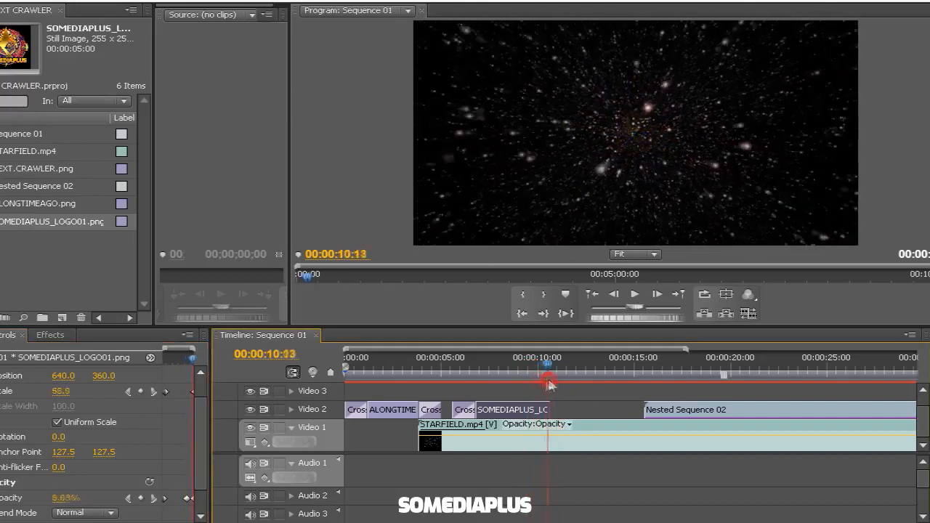
Move Nested Sequence 02 to Video 3, starting at 00:00:09:21 over the logo clip's end, and preview it through its end.
left_click_drag(687, 410, 573, 393)
left_click(537, 369)
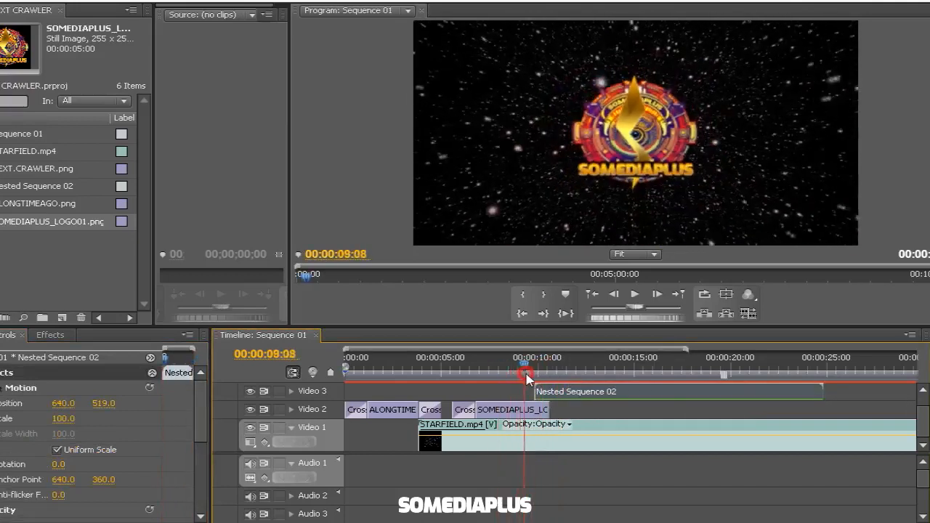
left_click_drag(544, 378, 556, 381)
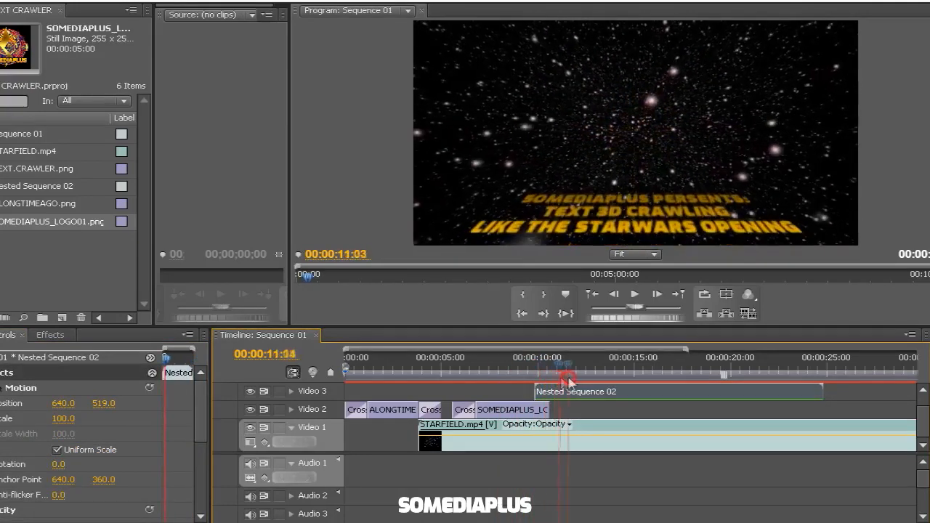
left_click_drag(633, 384, 819, 402)
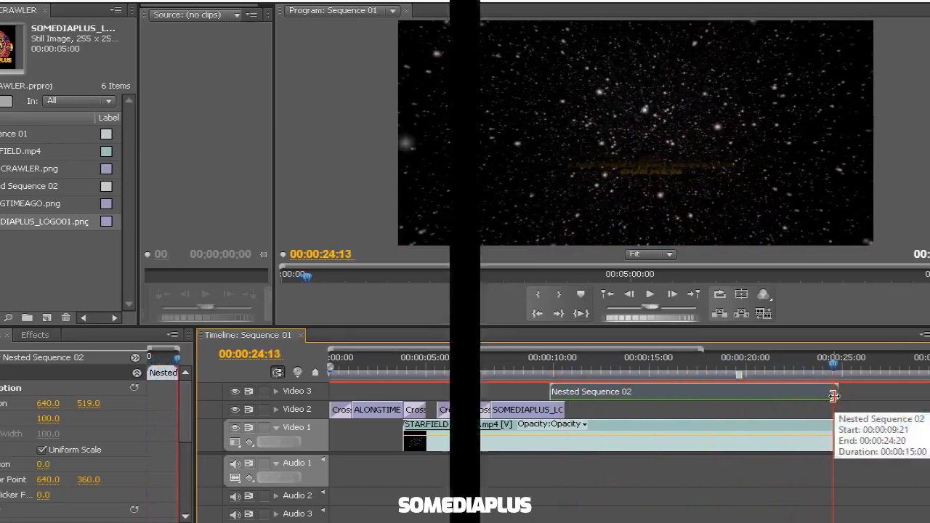